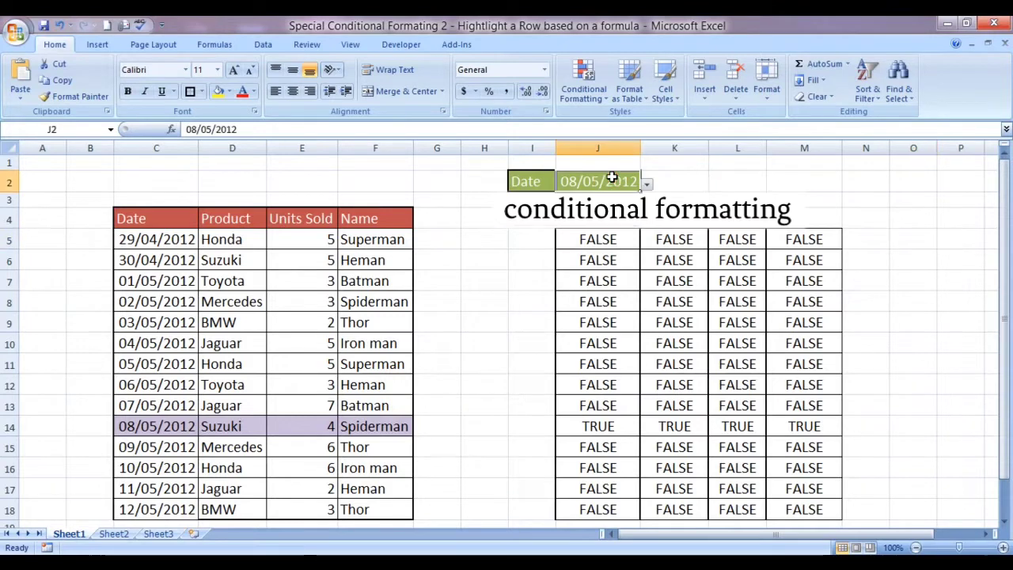
# Step: Try the dates 07/05/2012, 10/05/2012 and 06/05/2012 one after another in the date selector cell J2
pyautogui.click(646, 185)
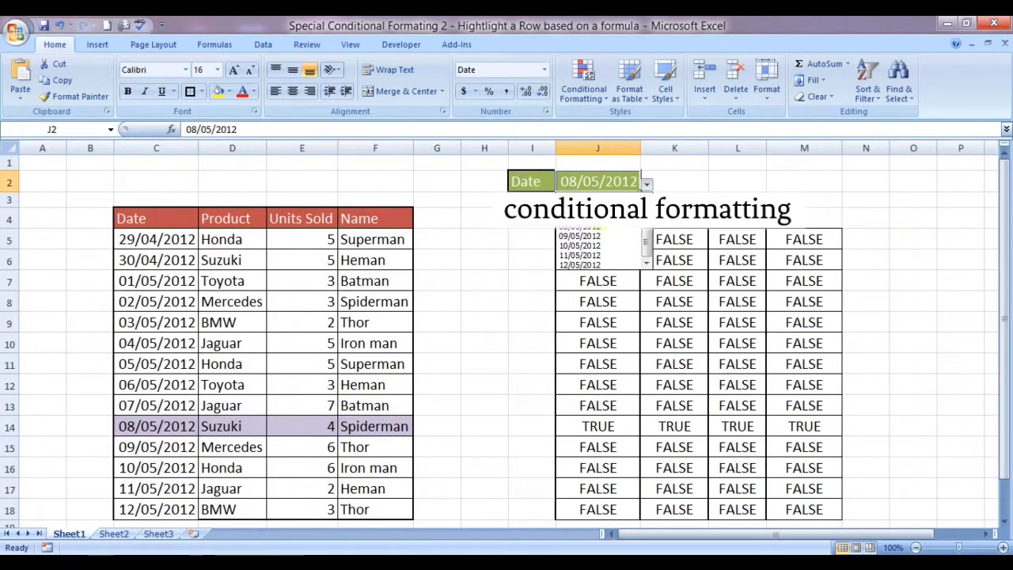
pyautogui.click(589, 216)
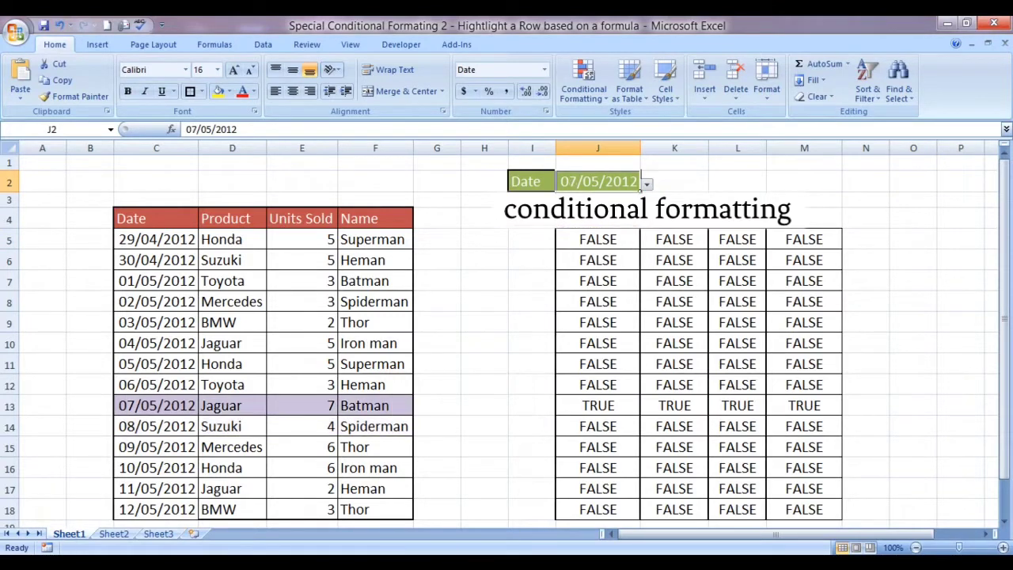
pyautogui.click(573, 182)
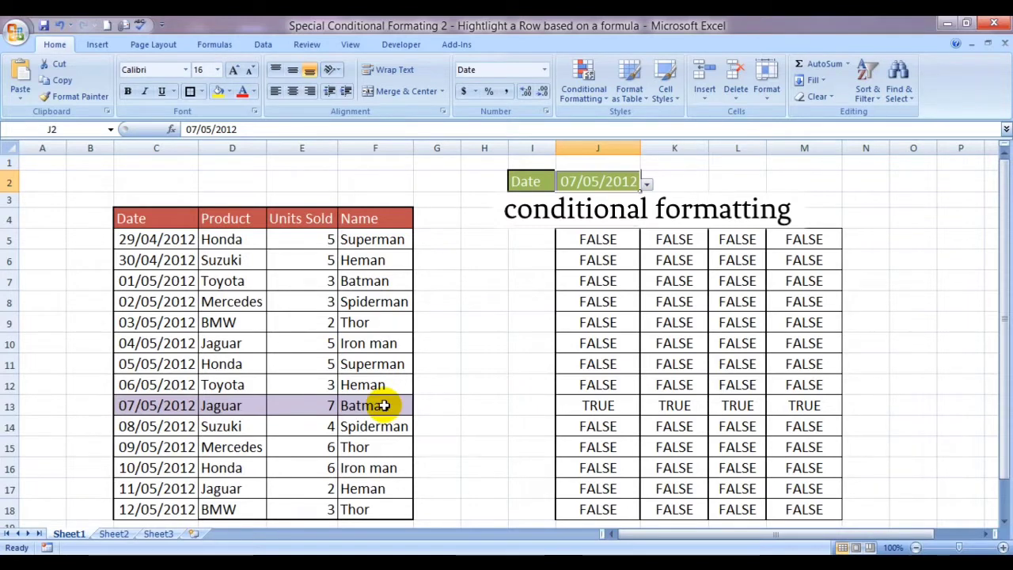
pyautogui.click(646, 182)
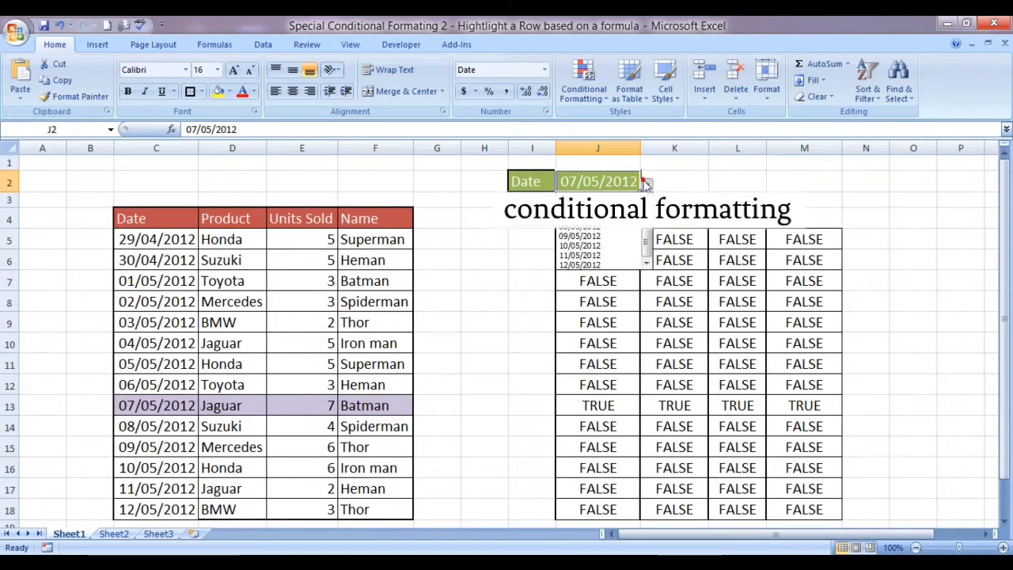
pyautogui.click(580, 245)
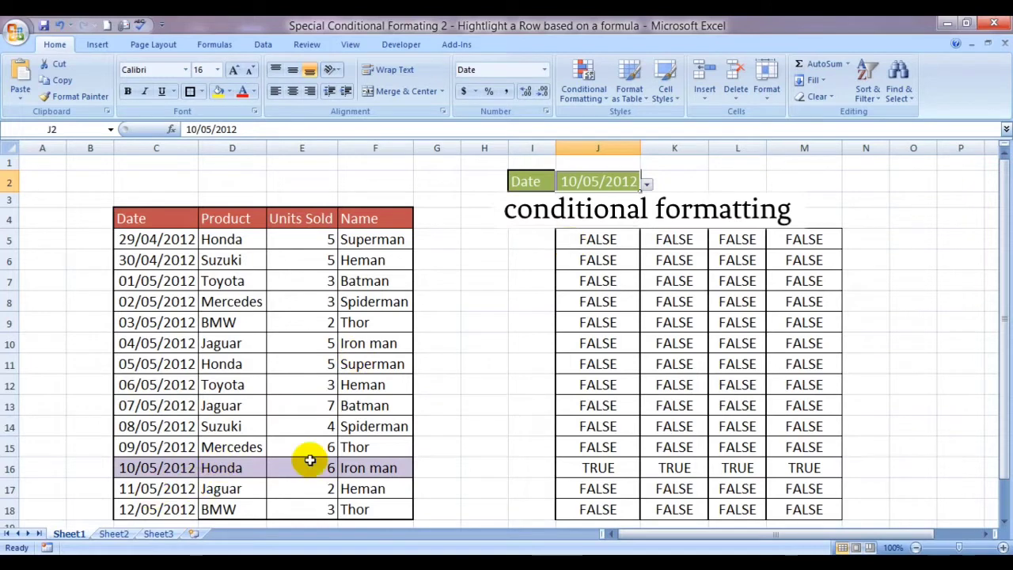
pyautogui.click(646, 183)
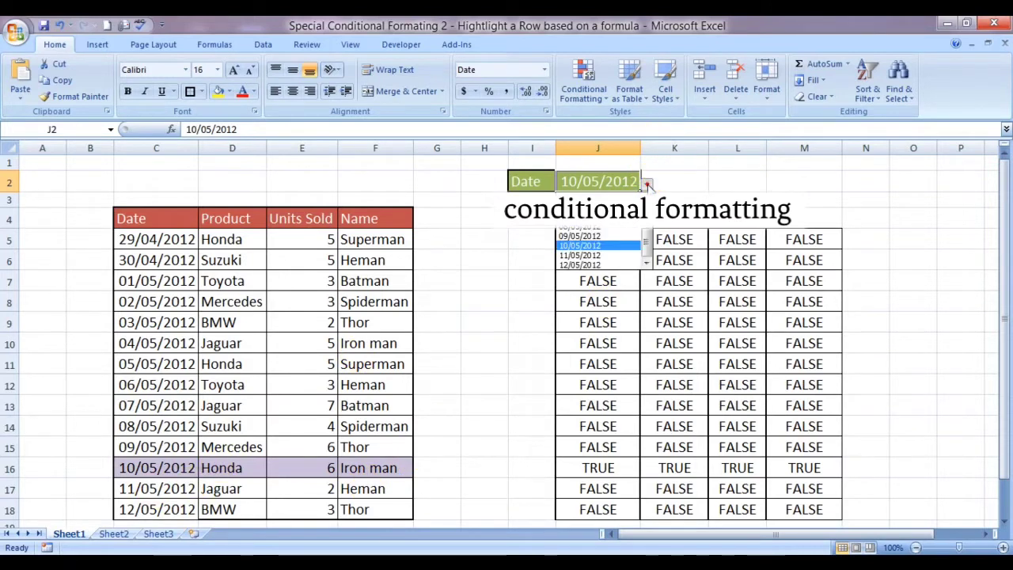
pyautogui.click(597, 208)
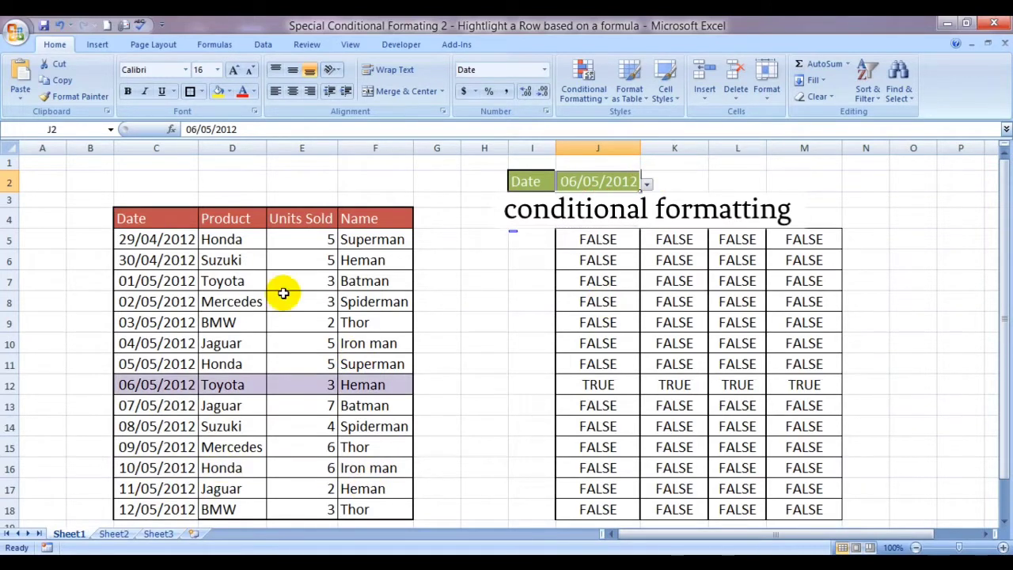
# Step: Set the date selector in cell J2 to 04/05/2012
pyautogui.click(646, 184)
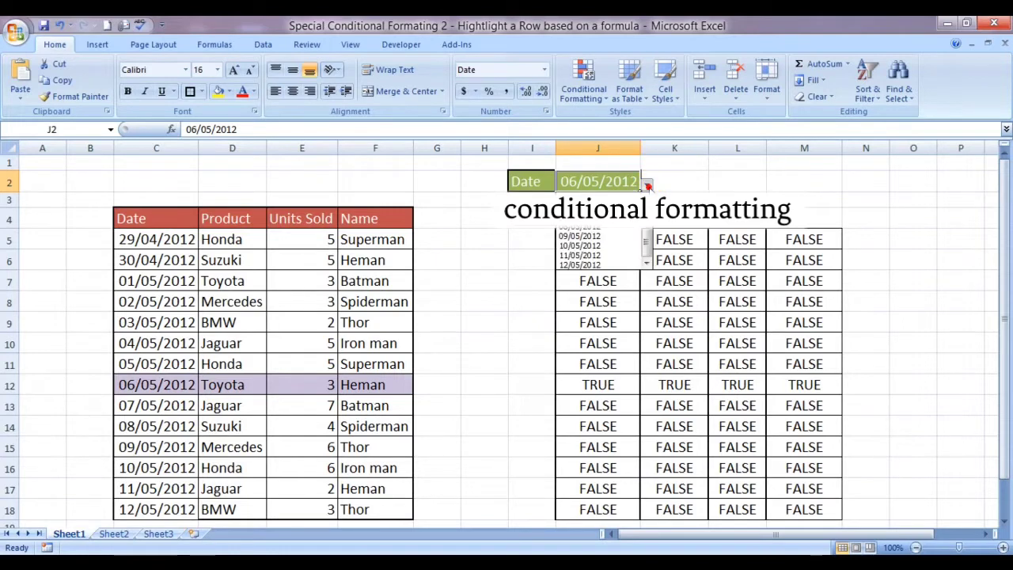
pyautogui.click(646, 197)
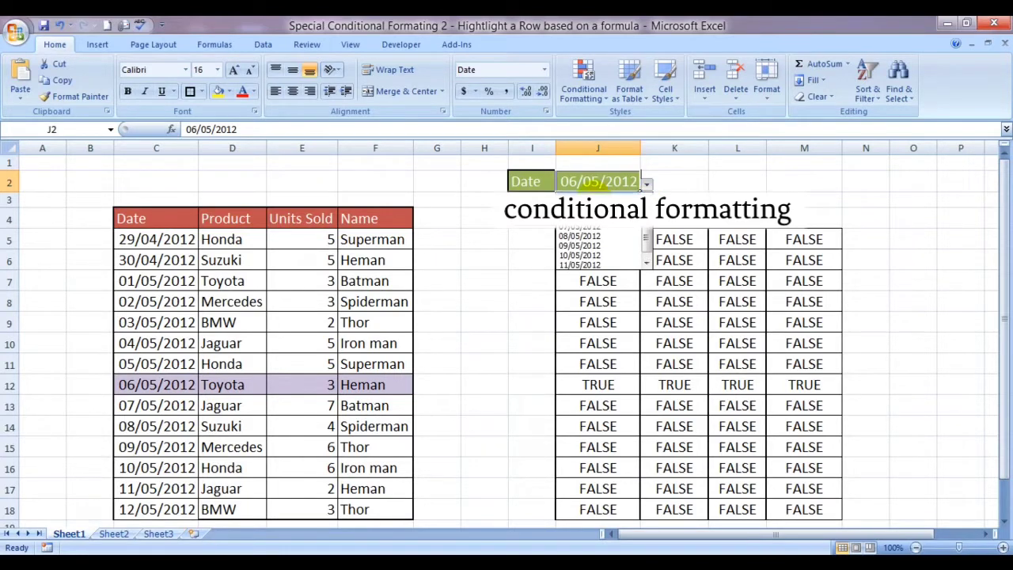
pyautogui.click(586, 198)
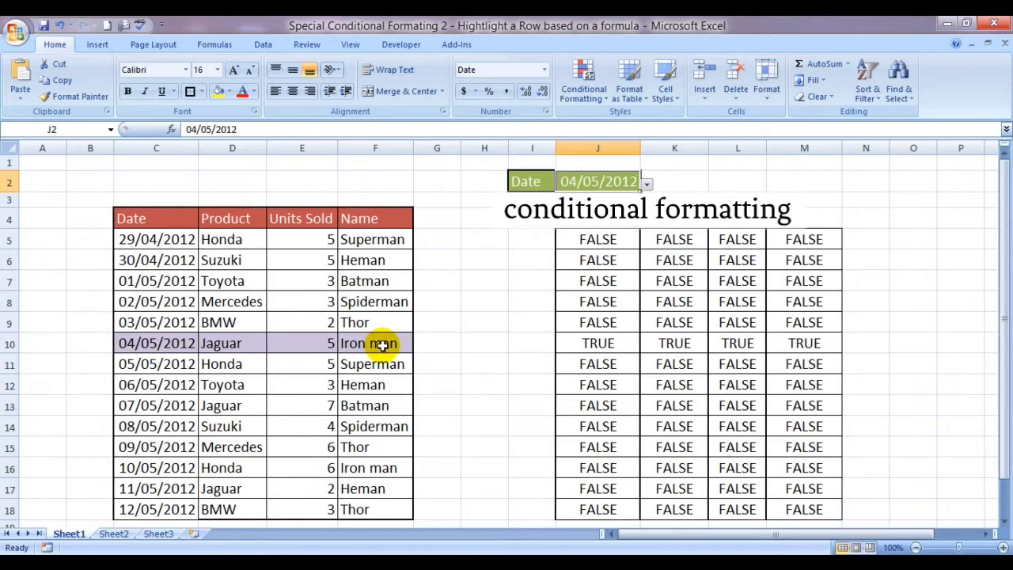
# Step: Clear the conditional formatting rules from the sales table's data cells C5:F18 only
pyautogui.press('Left')
pyautogui.press('Left')
pyautogui.press('Left')
pyautogui.press('Left')
pyautogui.press('Left')
pyautogui.press('Left')
pyautogui.press('Left')
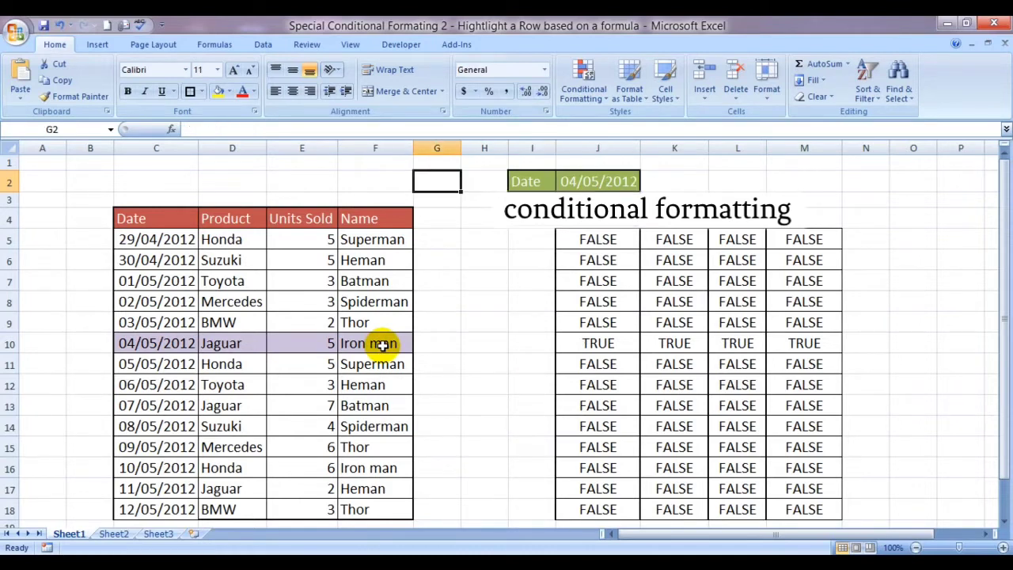
pyautogui.press('Down')
pyautogui.press('Down')
pyautogui.press('Down')
pyautogui.hotkey('shift', 'Right')
pyautogui.hotkey('shift', 'Right')
pyautogui.hotkey('shift', 'Right')
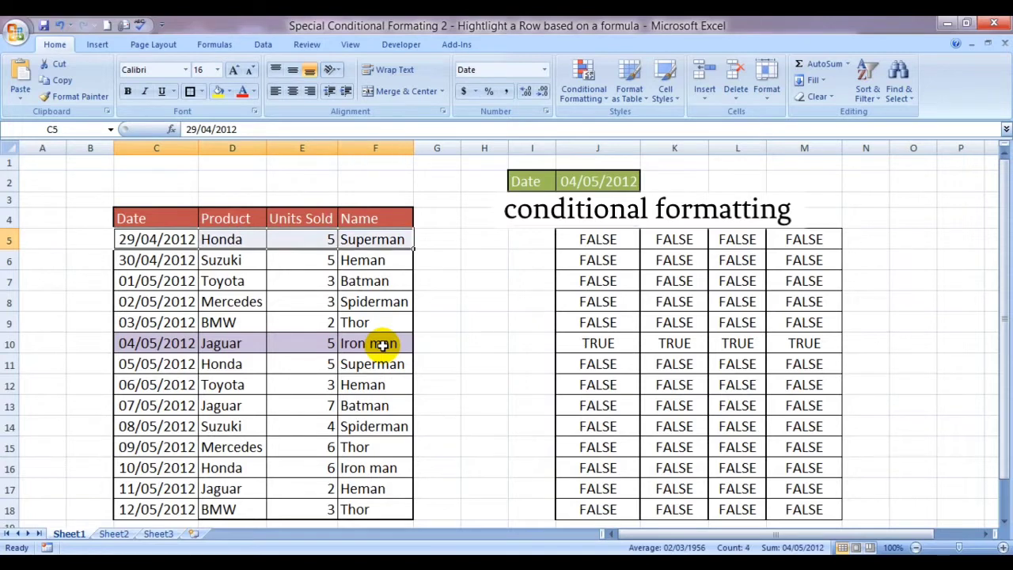
pyautogui.hotkey('ctrl', 'shift', 'Down')
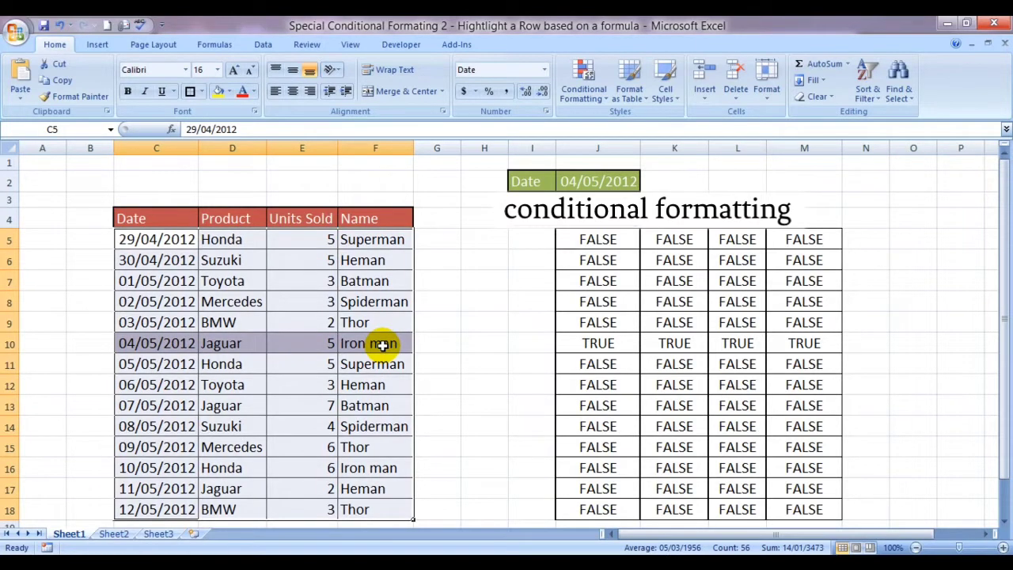
pyautogui.click(583, 77)
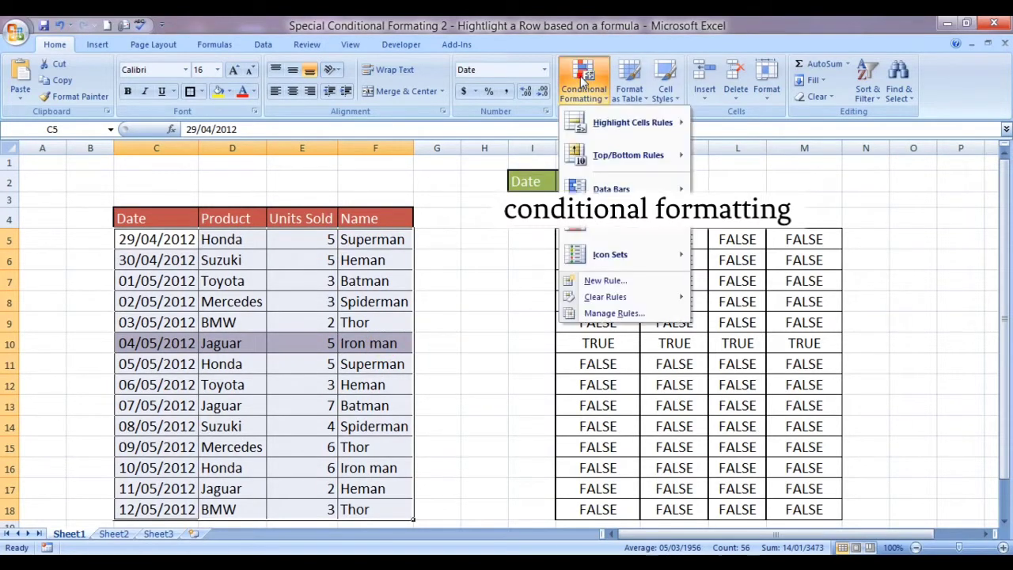
pyautogui.moveTo(589, 299)
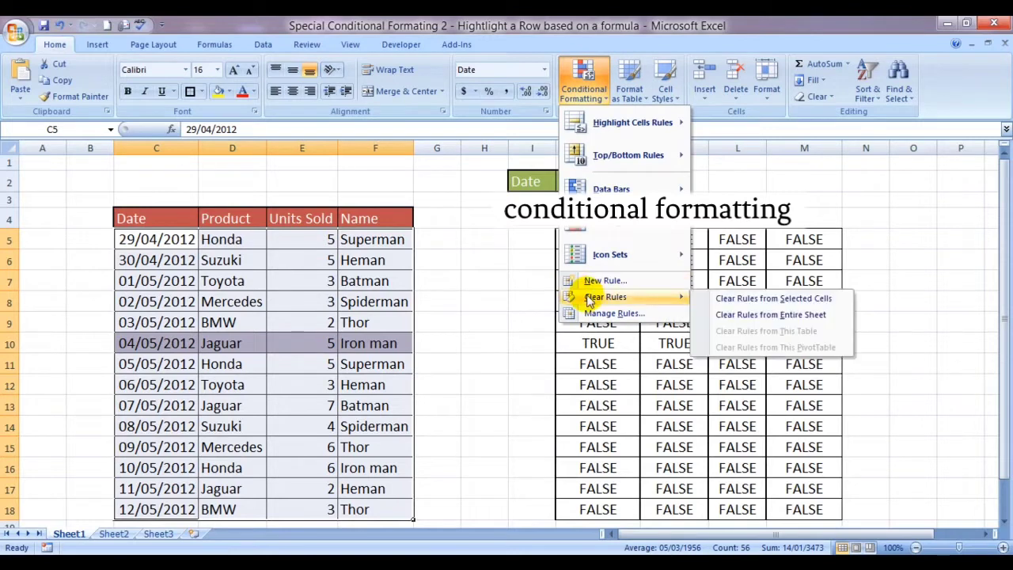
pyautogui.click(717, 301)
# Step: Delete the comparison formulas from the helper grid J5:M18, keeping its borders
pyautogui.click(513, 305)
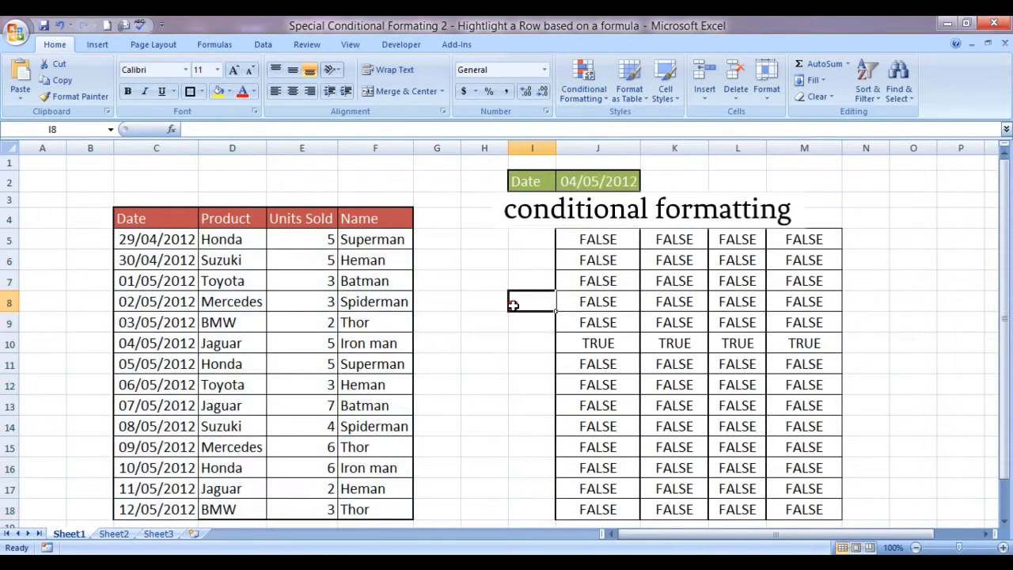
pyautogui.press('Up')
pyautogui.press('Up')
pyautogui.press('Up')
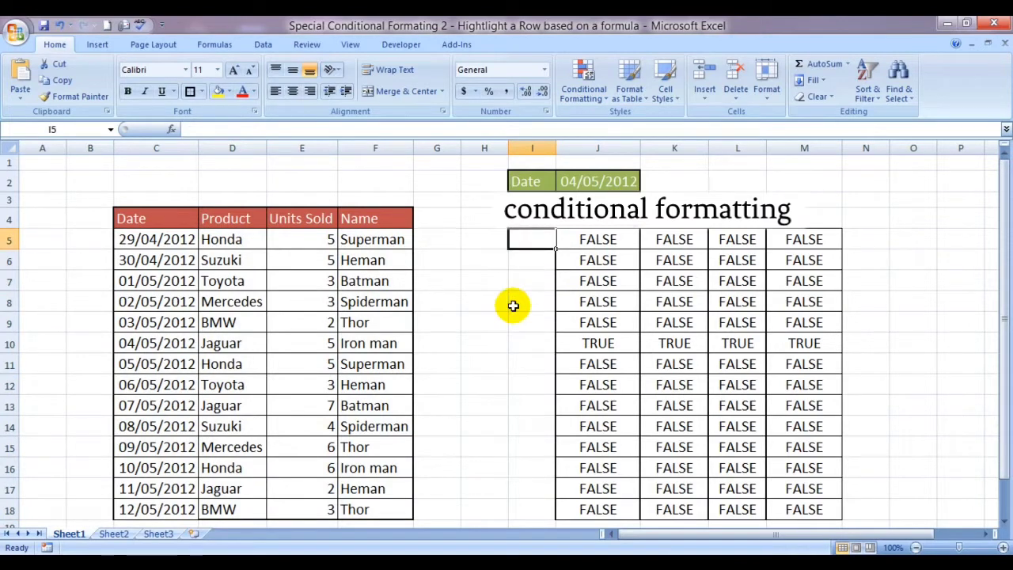
pyautogui.press('Right')
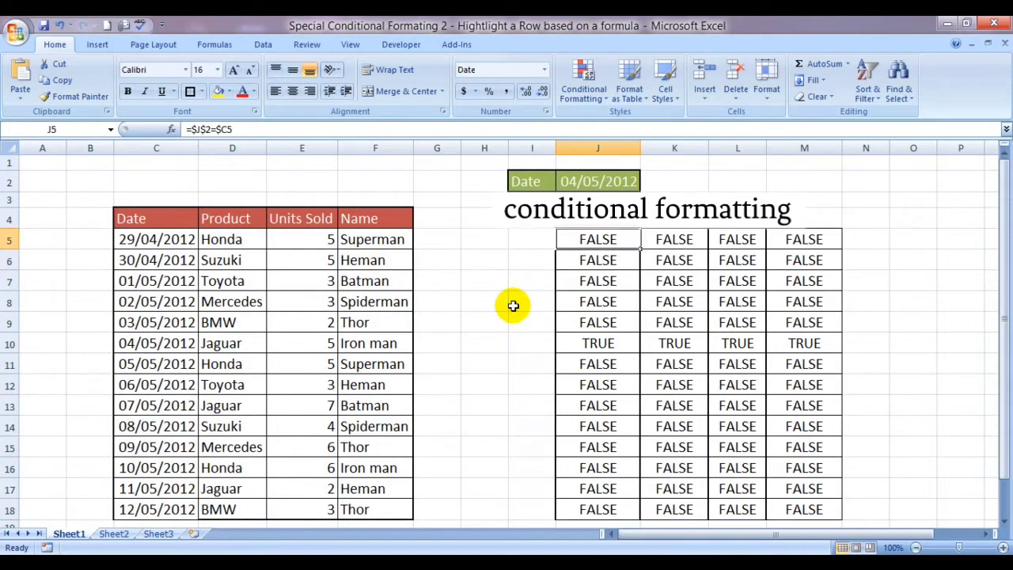
pyautogui.hotkey('shift', 'Right')
pyautogui.hotkey('shift', 'Right')
pyautogui.hotkey('shift', 'Right')
pyautogui.hotkey('shift', 'Down')
pyautogui.hotkey('ctrl', 'shift', 'Down')
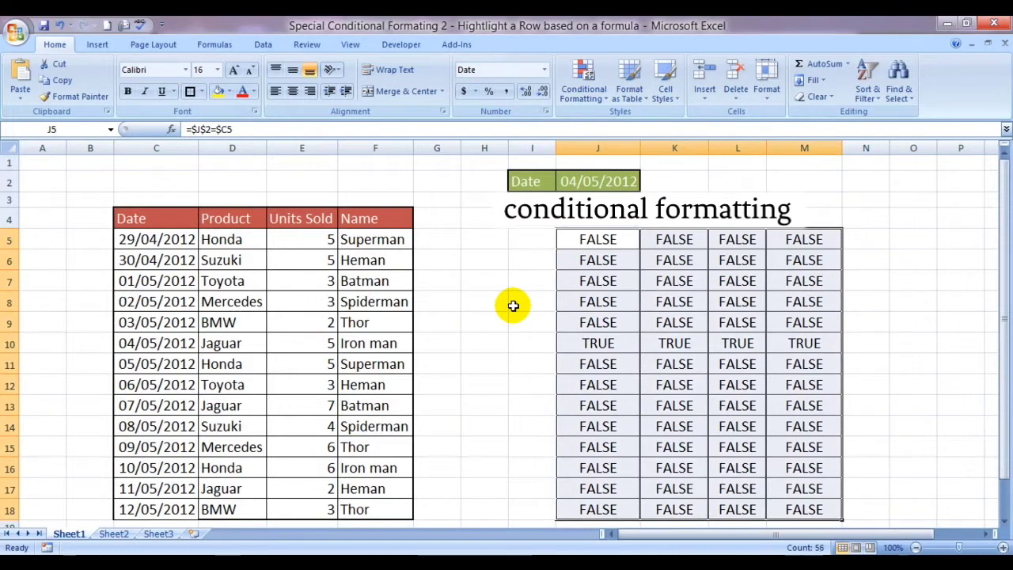
pyautogui.press('Delete')
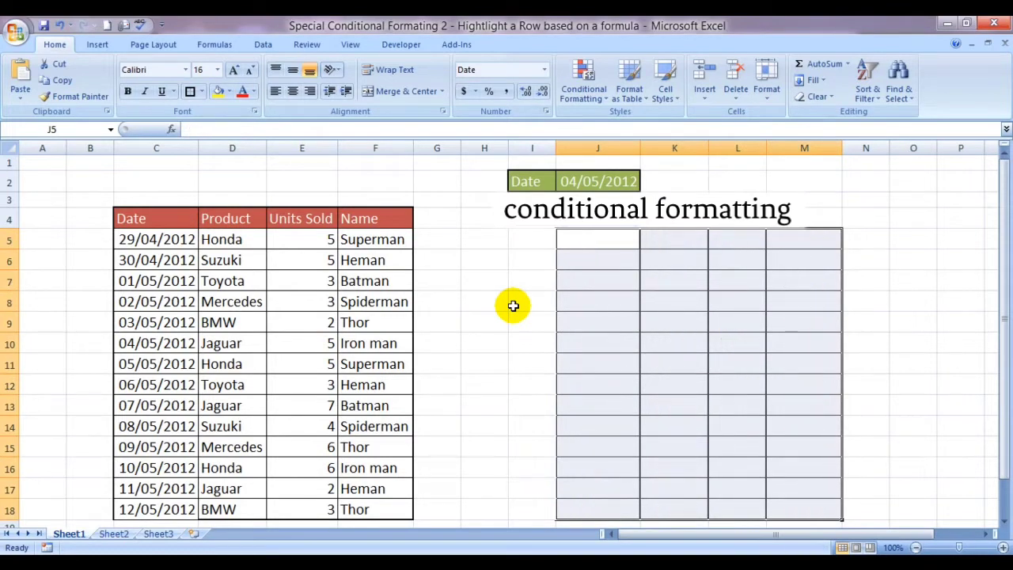
pyautogui.press('Left')
pyautogui.press('Left')
pyautogui.press('Left')
pyautogui.press('Left')
pyautogui.press('Left')
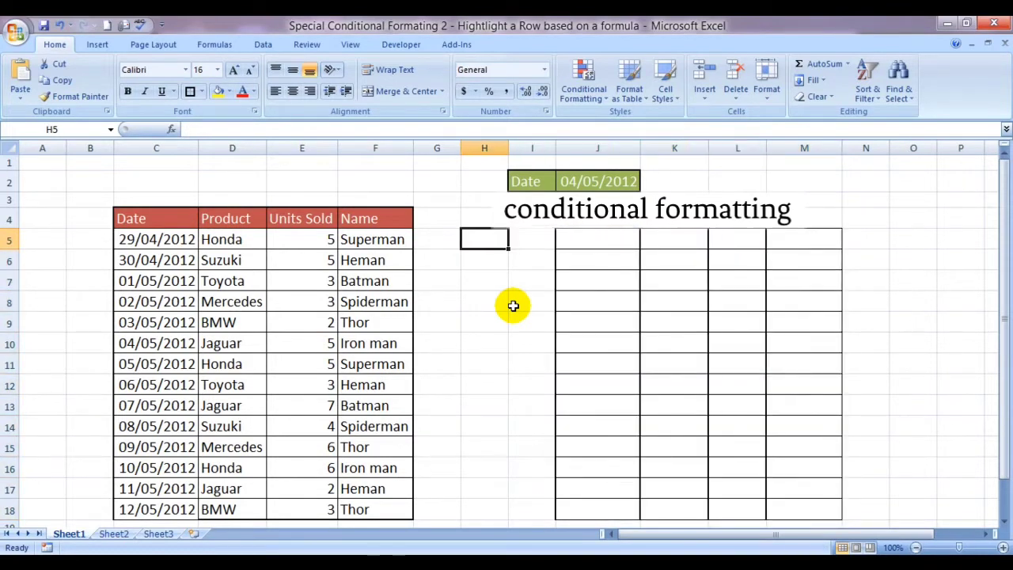
pyautogui.press('Right')
pyautogui.press('Right')
pyautogui.press('Right')
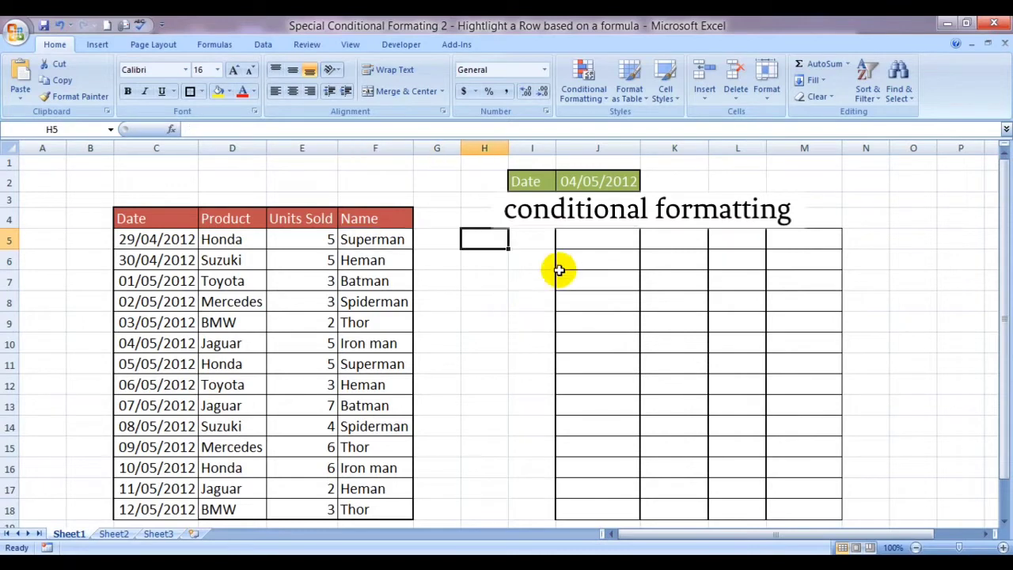
pyautogui.click(596, 178)
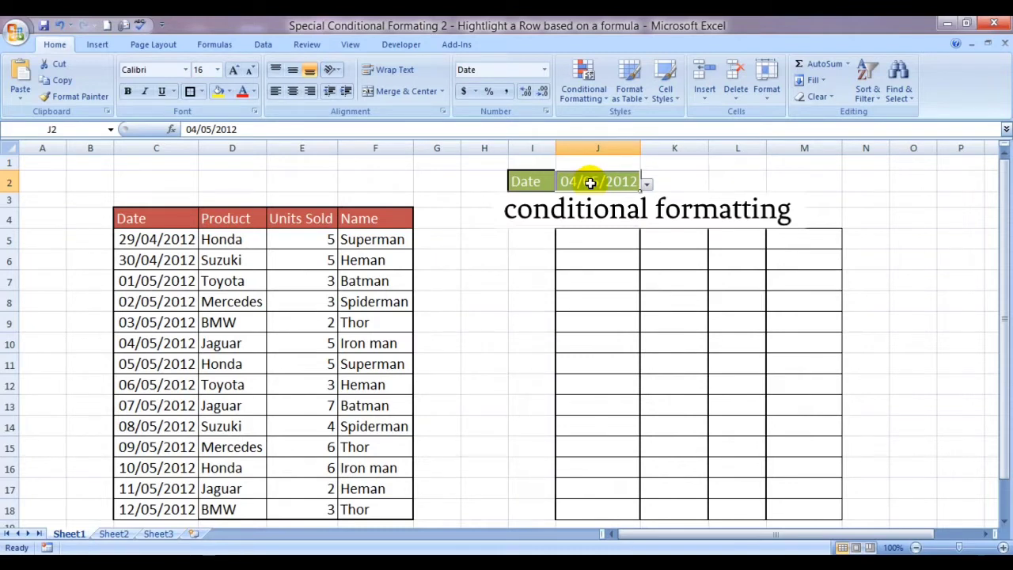
pyautogui.click(186, 241)
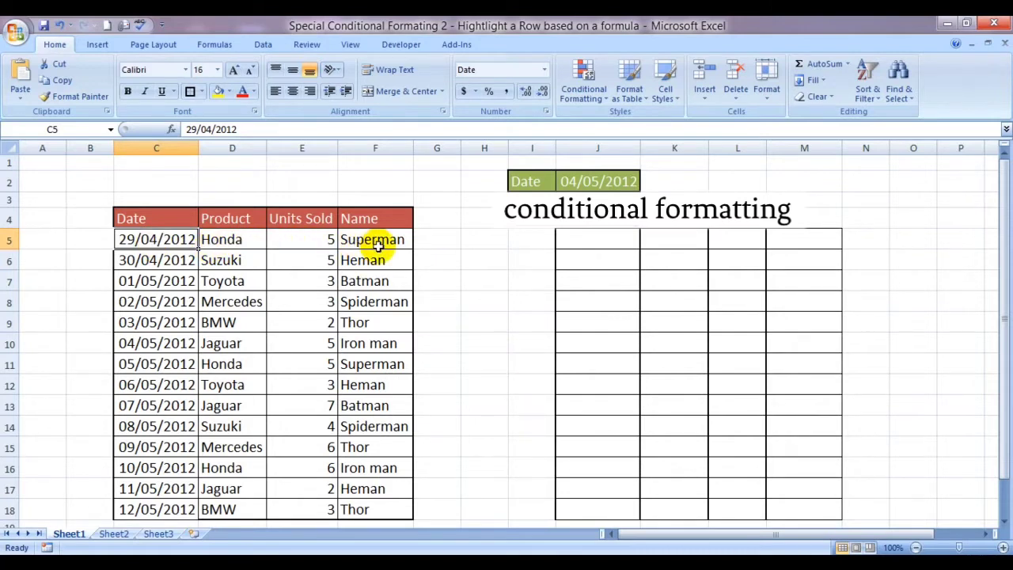
pyautogui.click(590, 239)
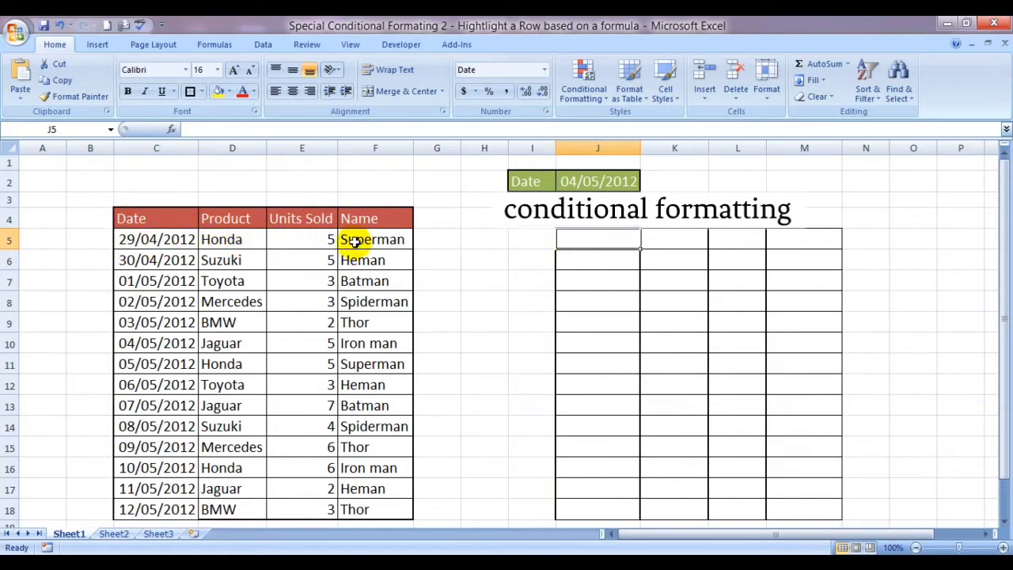
pyautogui.click(592, 180)
pyautogui.click(161, 240)
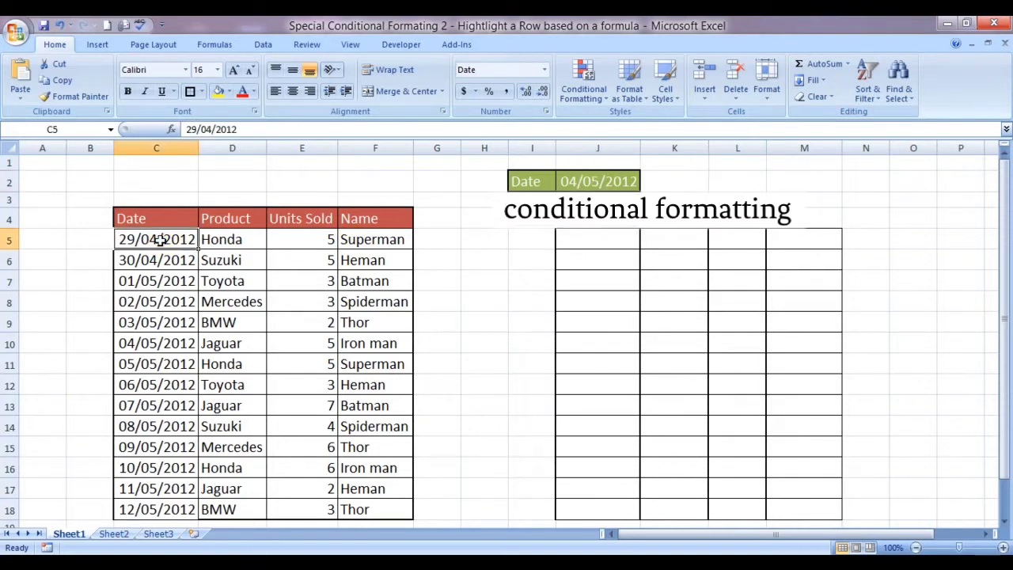
# Step: Enter the formula =$J$2=$C5 in cell J5 to compare the chosen date with the first record's date
pyautogui.click(565, 243)
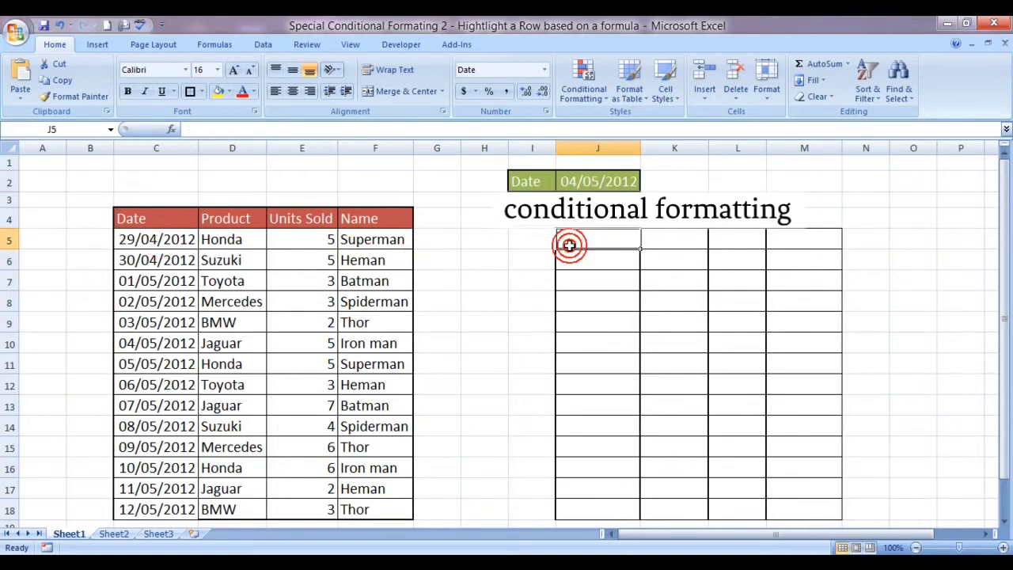
pyautogui.write('=')
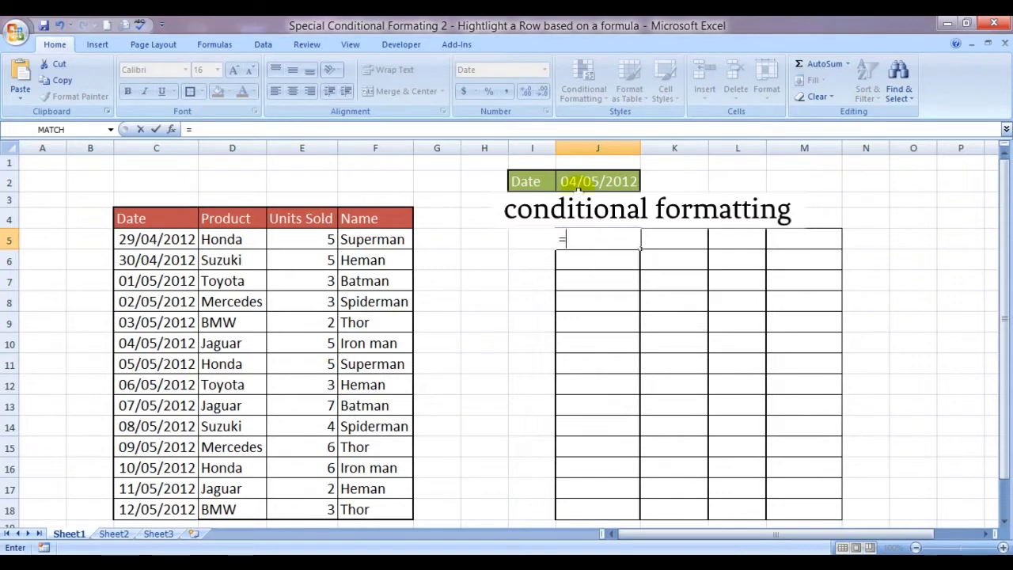
pyautogui.click(582, 182)
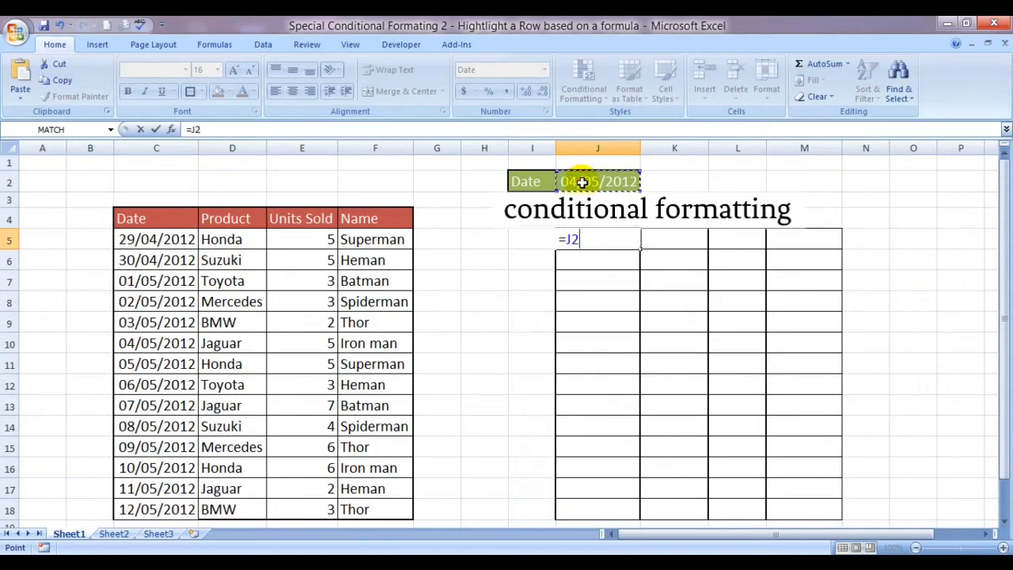
pyautogui.press('F4')
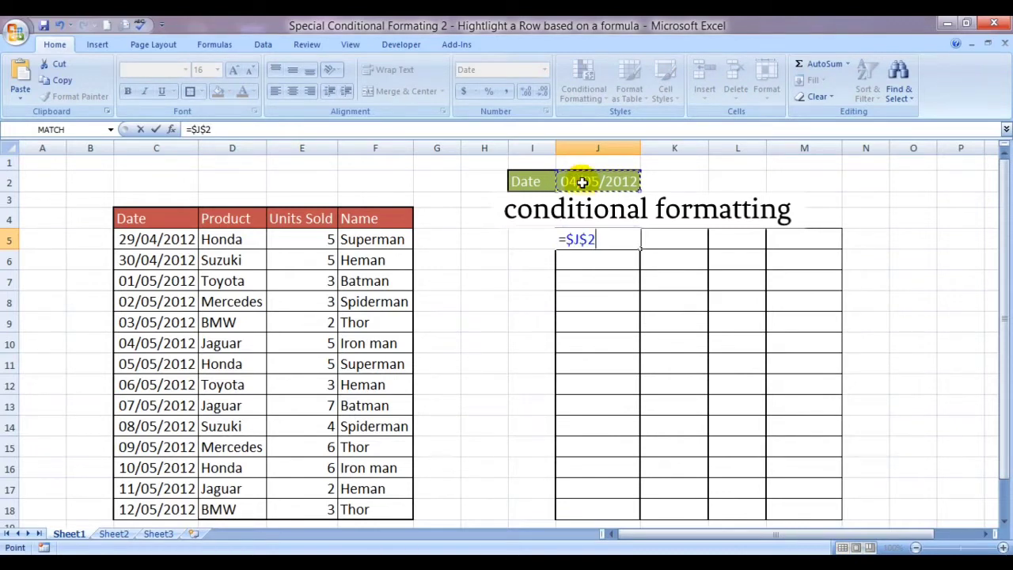
pyautogui.write('=')
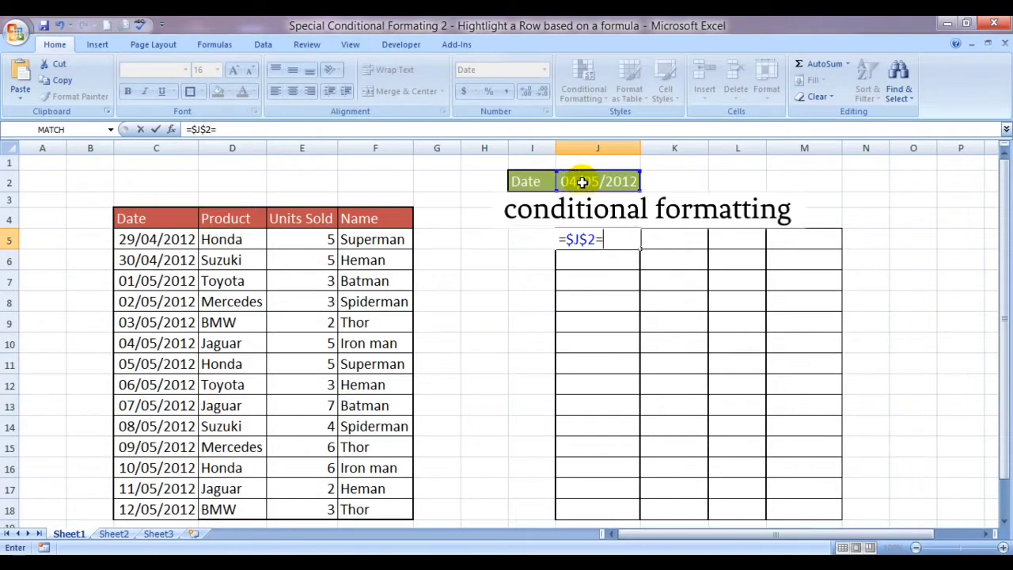
pyautogui.click(176, 238)
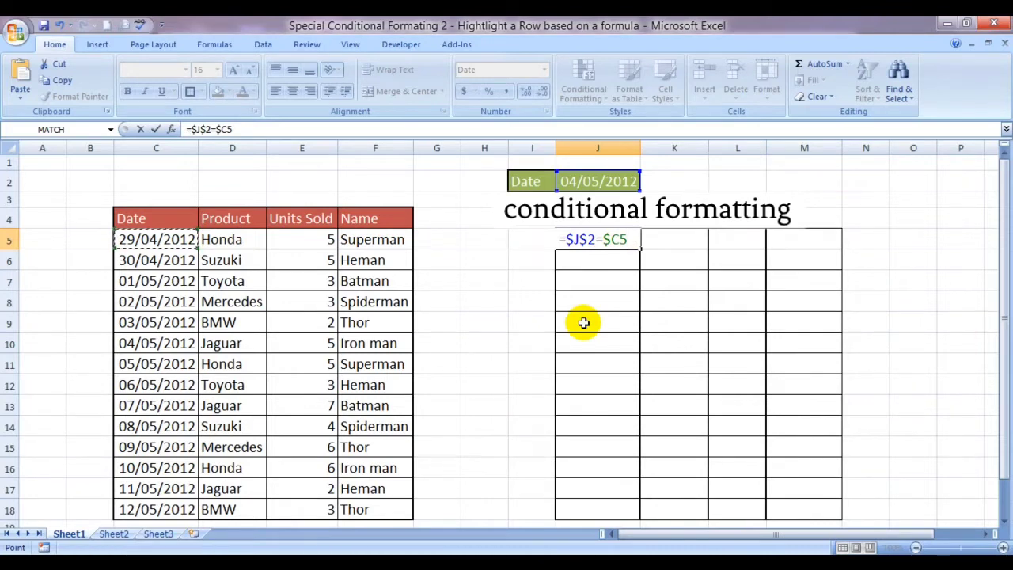
pyautogui.press('F4')
pyautogui.press('F4')
pyautogui.press('F4')
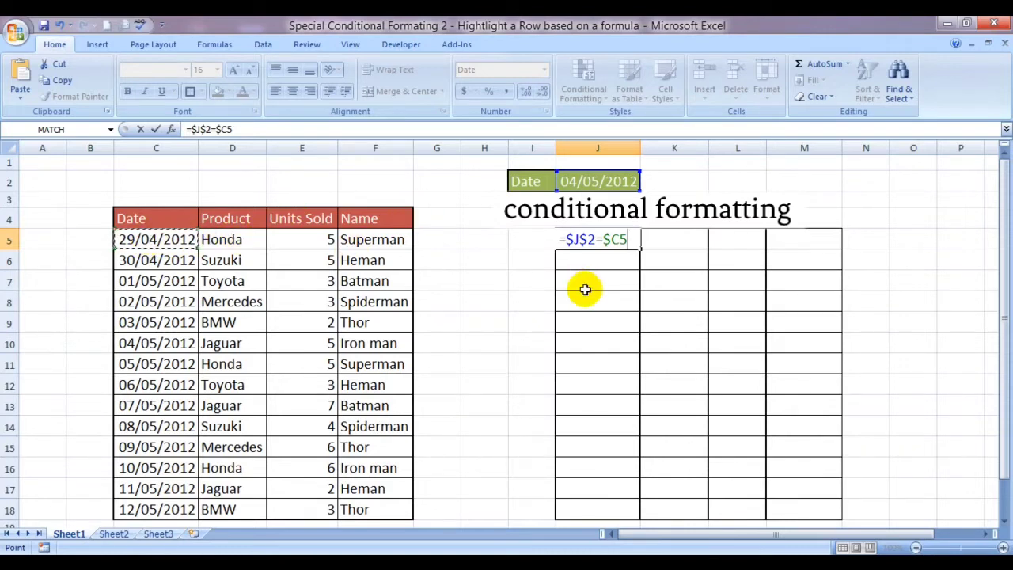
pyautogui.hotkey('ctrl', 'Return')
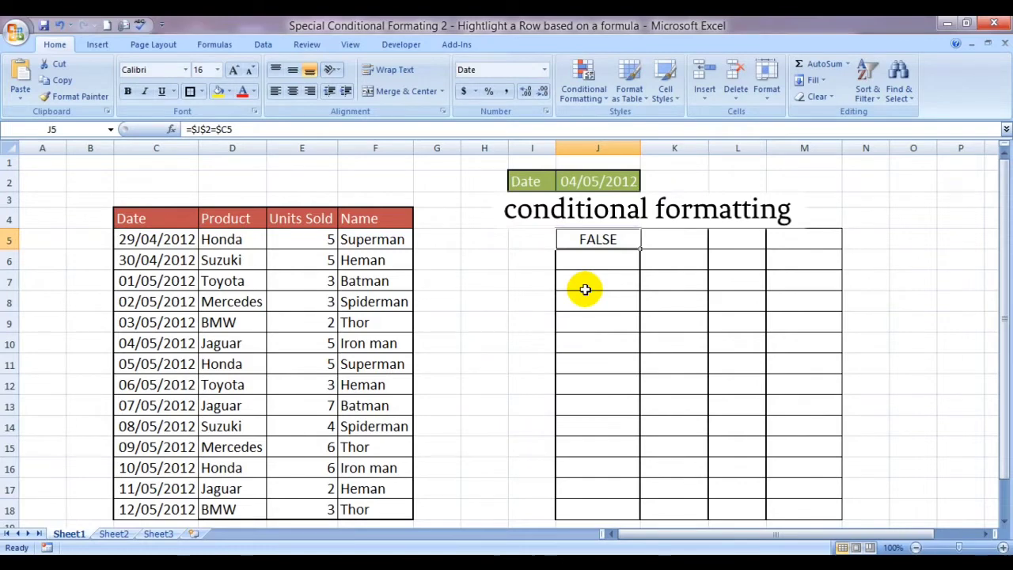
# Step: Copy the comparison formula from J5 into the whole helper grid J5:M18
pyautogui.hotkey('ctrl', 'c')
pyautogui.press('Right')
pyautogui.hotkey('shift', 'Right')
pyautogui.hotkey('shift', 'Right')
pyautogui.hotkey('shift', 'Down')
pyautogui.hotkey('shift', 'Down')
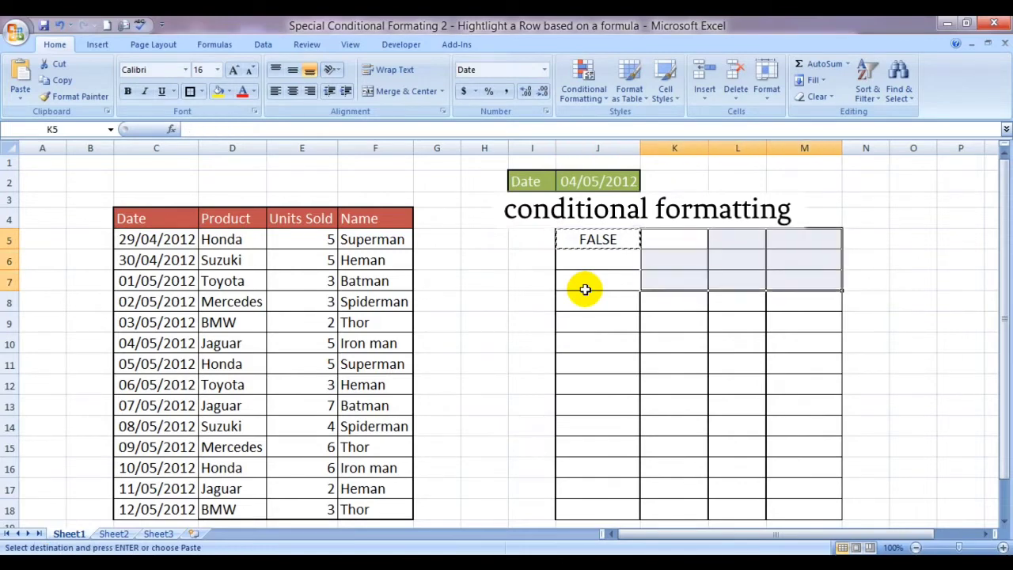
pyautogui.hotkey('shift', 'Down')
pyautogui.hotkey('shift', 'Down')
pyautogui.press('Left')
pyautogui.hotkey('shift', 'Right')
pyautogui.hotkey('shift', 'Right')
pyautogui.hotkey('shift', 'Right')
pyautogui.hotkey('ctrl', 'shift', 'Down')
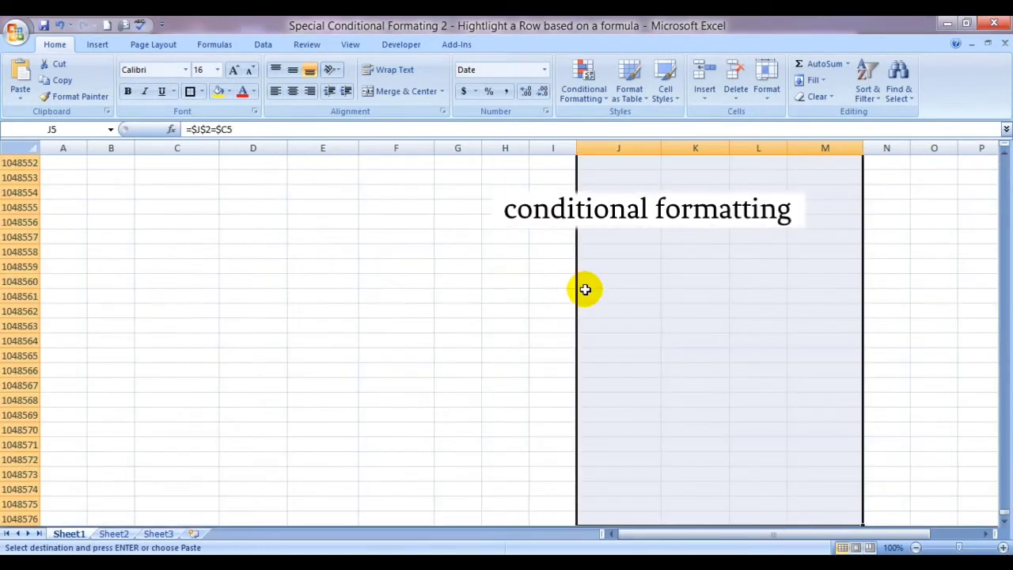
pyautogui.hotkey('ctrl', 'shift', 'Up')
pyautogui.hotkey('shift', 'Down')
pyautogui.hotkey('shift', 'Down')
pyautogui.hotkey('shift', 'Down')
pyautogui.hotkey('shift', 'Down')
pyautogui.hotkey('shift', 'Down')
pyautogui.hotkey('shift', 'Down')
pyautogui.hotkey('shift', 'Down')
pyautogui.hotkey('shift', 'Down')
pyautogui.hotkey('shift', 'Down')
pyautogui.hotkey('shift', 'Down')
pyautogui.hotkey('shift', 'Down')
pyautogui.hotkey('shift', 'Down')
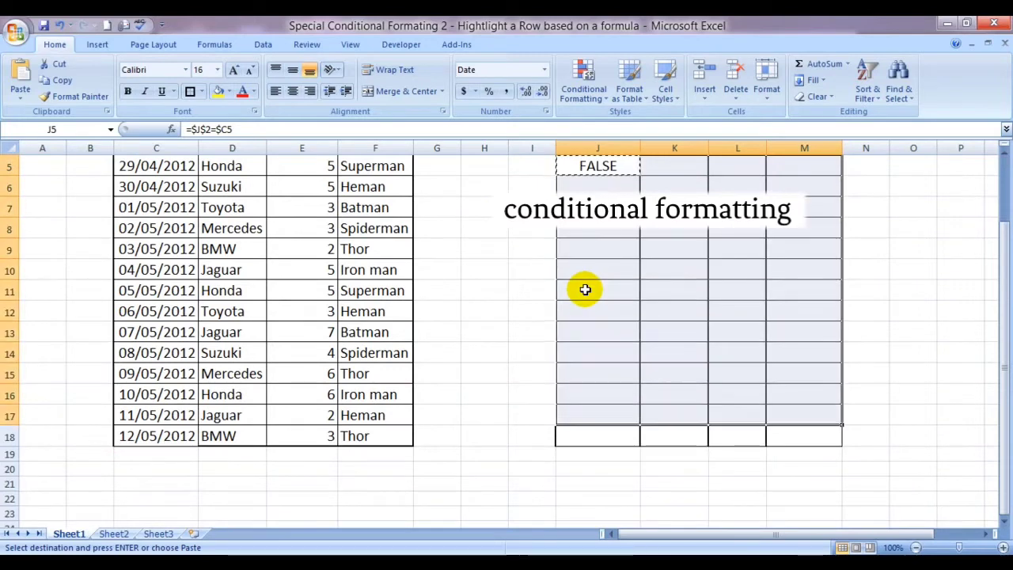
pyautogui.hotkey('shift', 'Down')
pyautogui.hotkey('ctrl', 'v')
pyautogui.press('Escape')
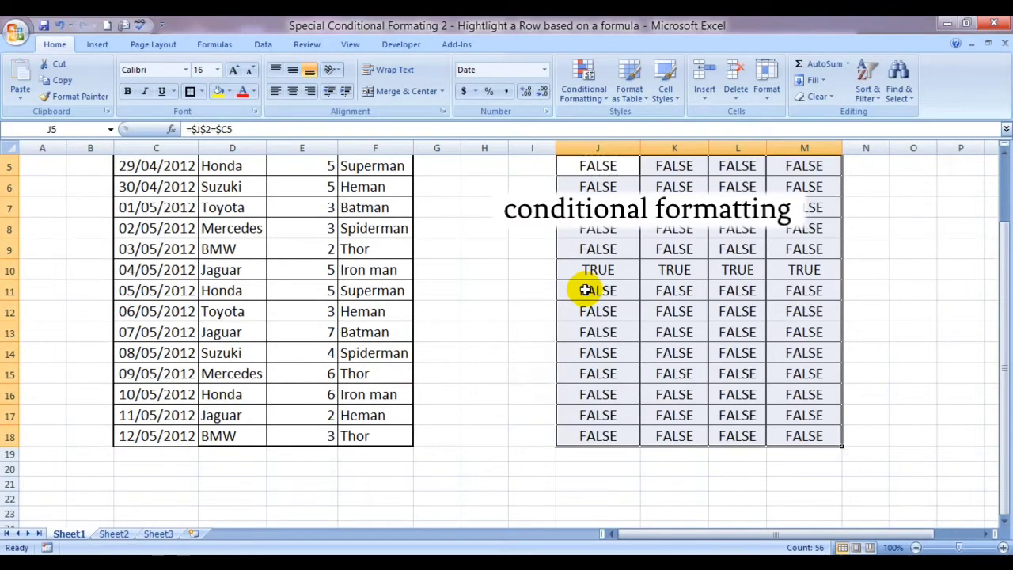
# Step: Compare the helper grid's result in J10 with the date of the same record in C10
pyautogui.press('Right')
pyautogui.press('Right')
pyautogui.press('Left')
pyautogui.press('Left')
pyautogui.press('Down')
pyautogui.press('Down')
pyautogui.press('Down')
pyautogui.press('Down')
pyautogui.press('Down')
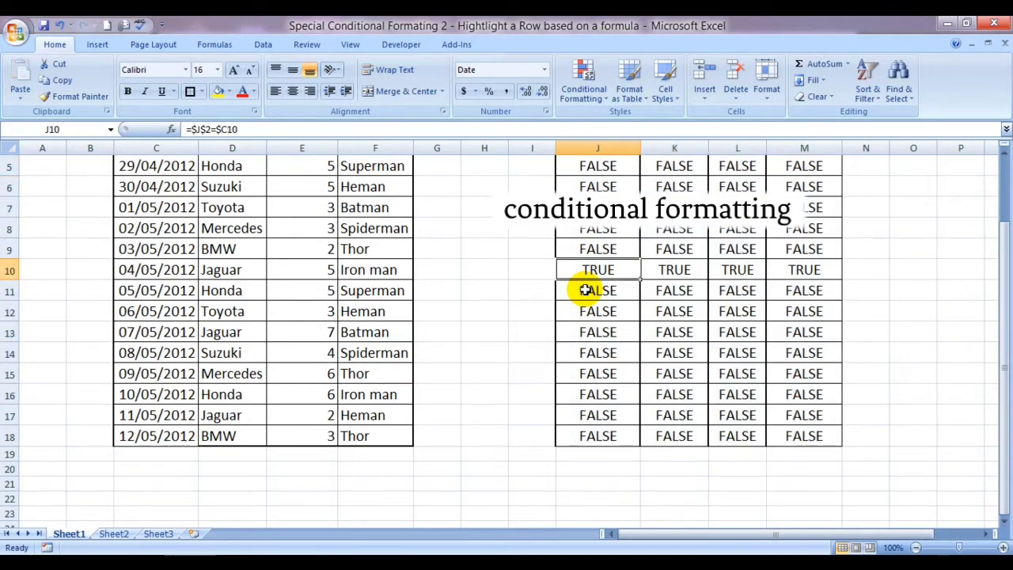
pyautogui.press('Left')
pyautogui.press('Left')
pyautogui.press('Left')
pyautogui.press('Left')
pyautogui.press('Left')
pyautogui.press('Left')
pyautogui.press('Left')
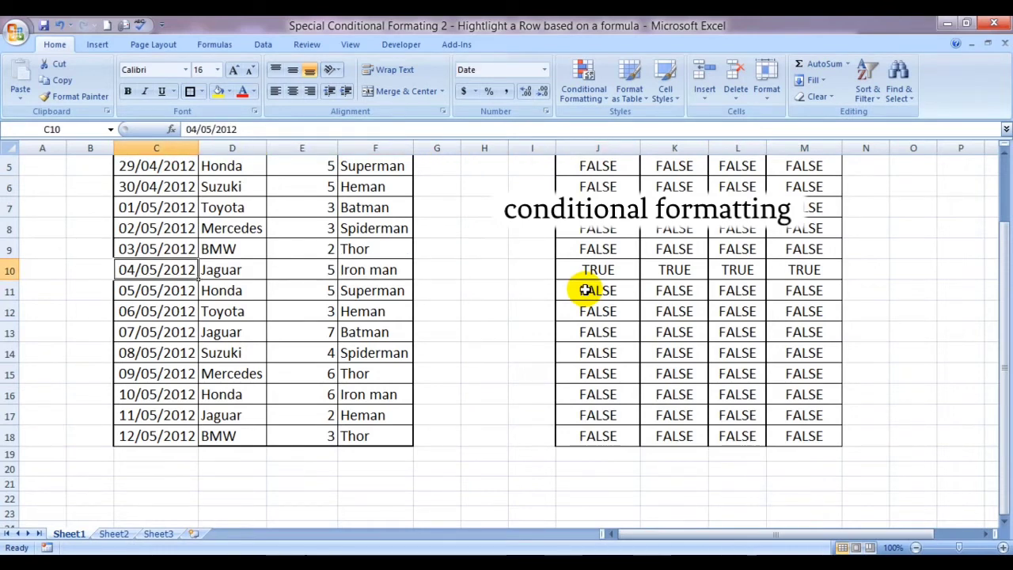
pyautogui.press('Right')
pyautogui.press('Left')
# Step: Check the date chosen in selector cell J2 against the sales table's dates
pyautogui.press('Up')
pyautogui.press('Up')
pyautogui.press('Up')
pyautogui.press('Up')
pyautogui.press('Up')
pyautogui.press('Up')
pyautogui.press('Up')
pyautogui.press('Up')
pyautogui.press('Up')
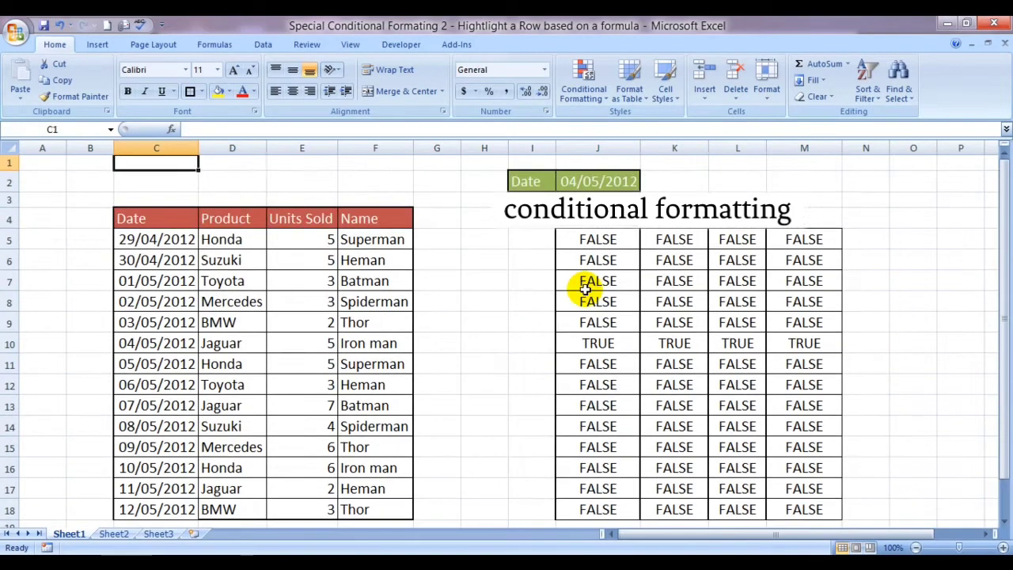
pyautogui.press('Right')
pyautogui.press('Right')
pyautogui.press('Right')
pyautogui.press('Right')
pyautogui.press('Right')
pyautogui.press('Right')
pyautogui.press('Right')
pyautogui.press('Down')
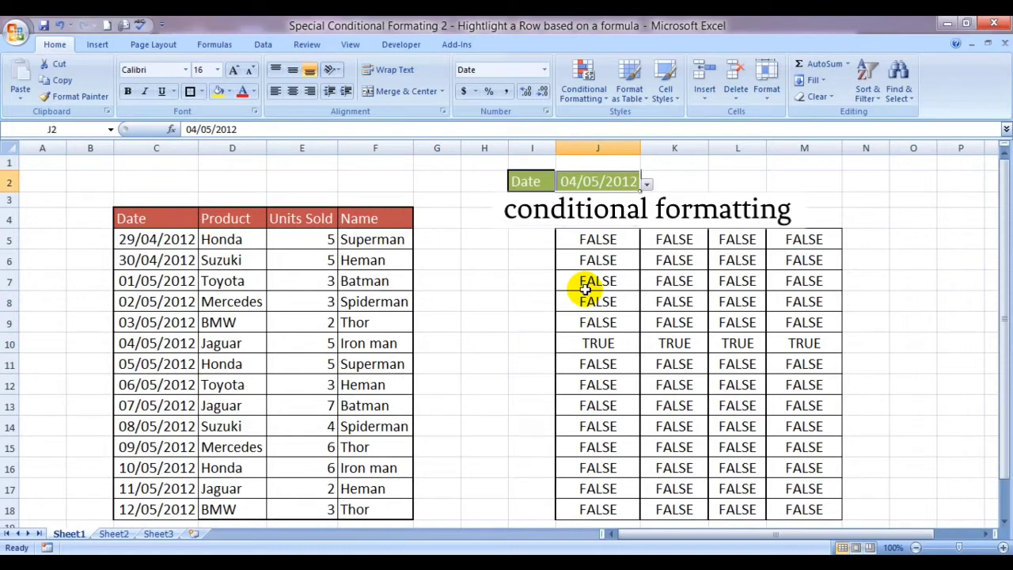
# Step: Inspect the comparison formulas across helper row J10:M10 and their reference to the date in column C
pyautogui.click(156, 350)
pyautogui.click(681, 346)
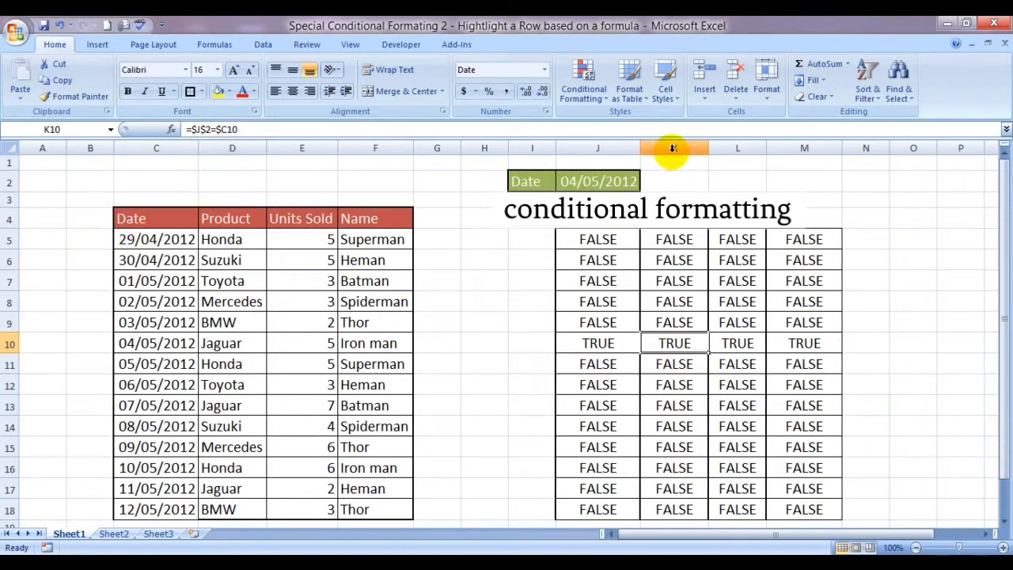
pyautogui.click(744, 342)
pyautogui.click(807, 342)
pyautogui.click(809, 345)
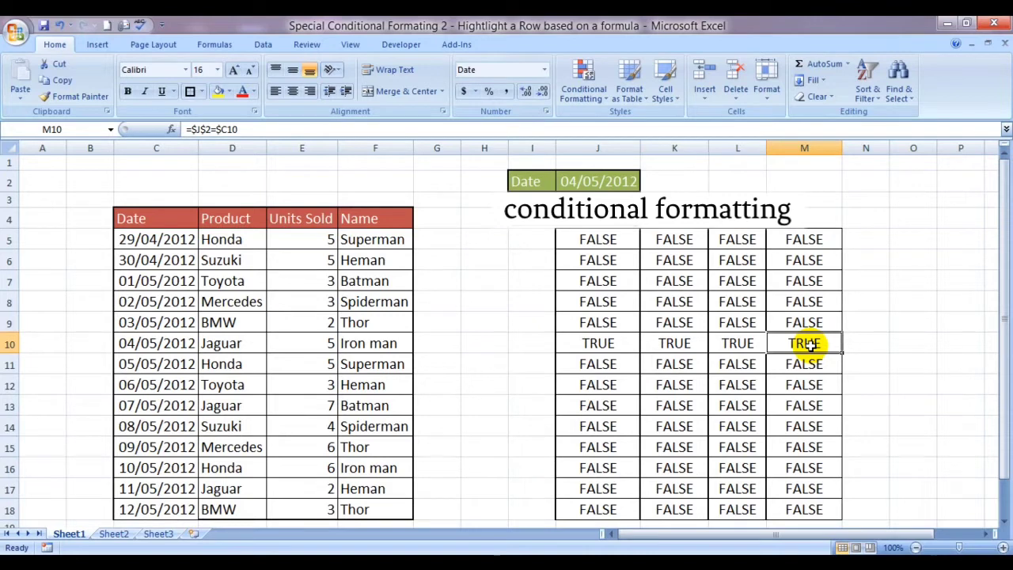
pyautogui.click(603, 345)
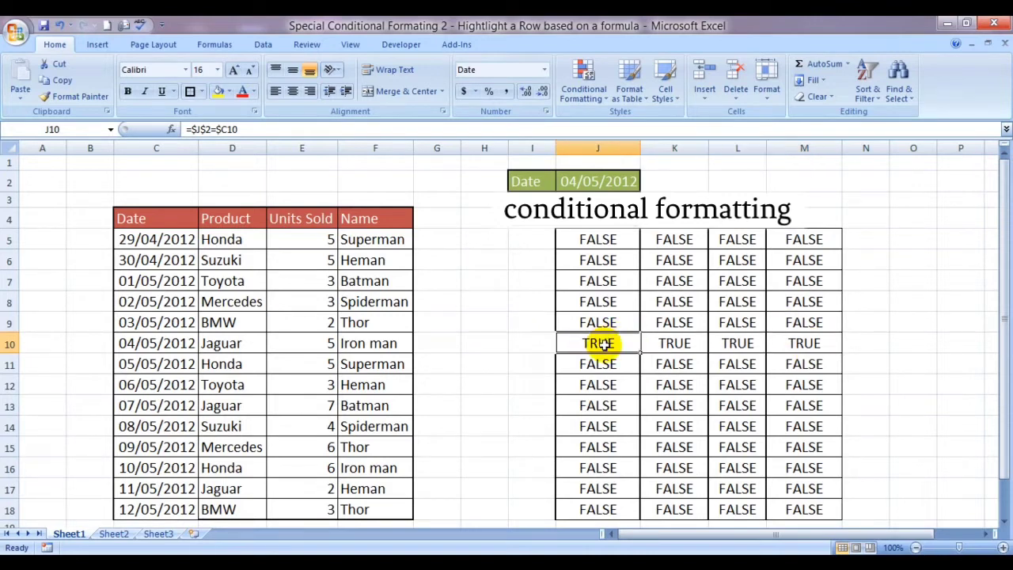
pyautogui.press('Right')
pyautogui.press('Right')
pyautogui.press('Right')
# Step: Review the sales table rows around the 04/05/2012 record and the first helper formula in J5
pyautogui.press('Left')
pyautogui.press('Left')
pyautogui.press('Left')
pyautogui.press('Left')
pyautogui.press('Left')
pyautogui.press('Left')
pyautogui.press('Left')
pyautogui.press('Left')
pyautogui.press('Left')
pyautogui.press('Left')
pyautogui.press('Up')
pyautogui.press('Right')
pyautogui.press('Right')
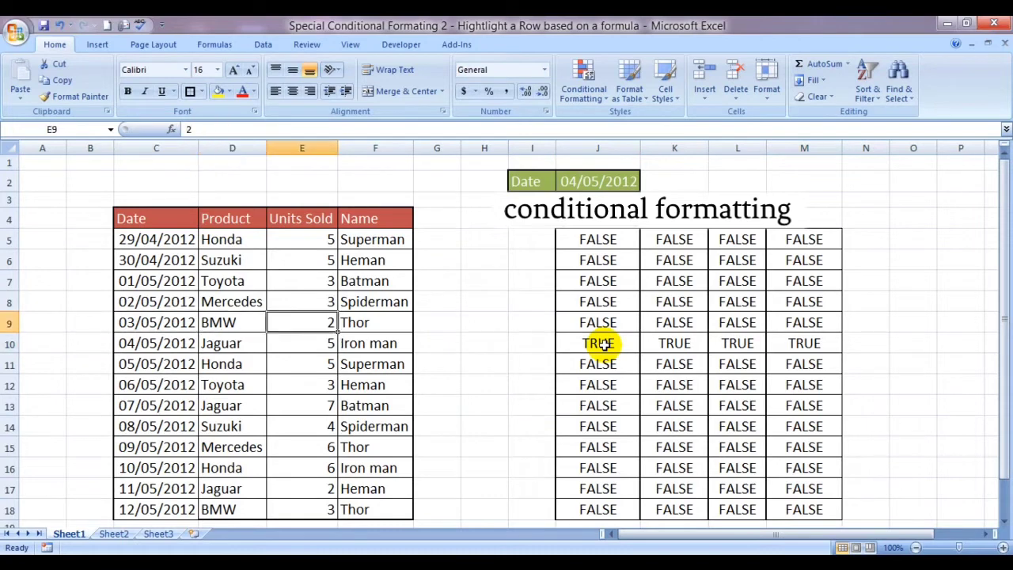
pyautogui.press('Right')
pyautogui.press('Right')
pyautogui.press('Right')
pyautogui.press('Right')
pyautogui.press('Right')
pyautogui.press('Up')
pyautogui.press('Up')
pyautogui.press('Up')
pyautogui.press('Up')
pyautogui.press('Up')
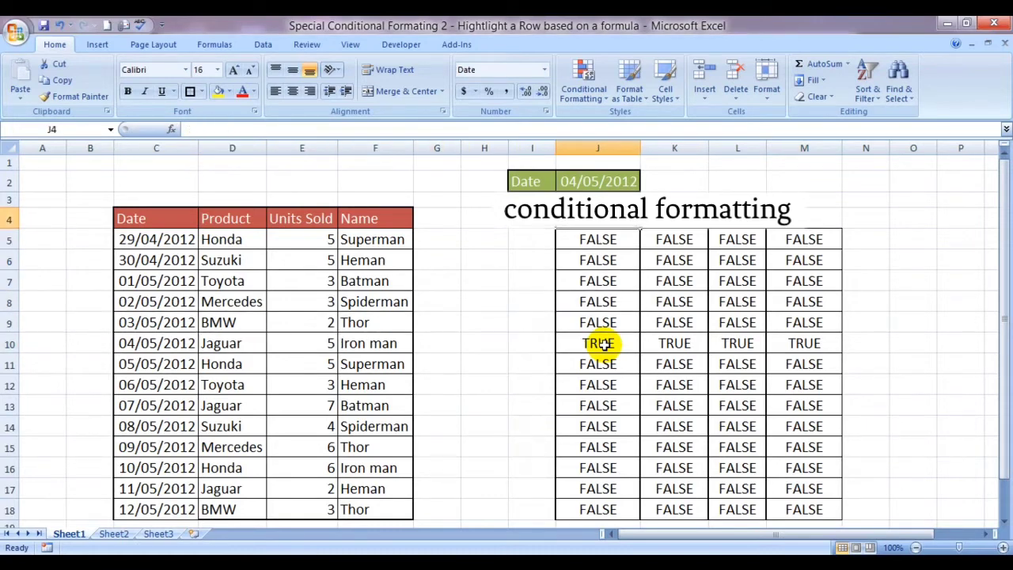
pyautogui.press('Down')
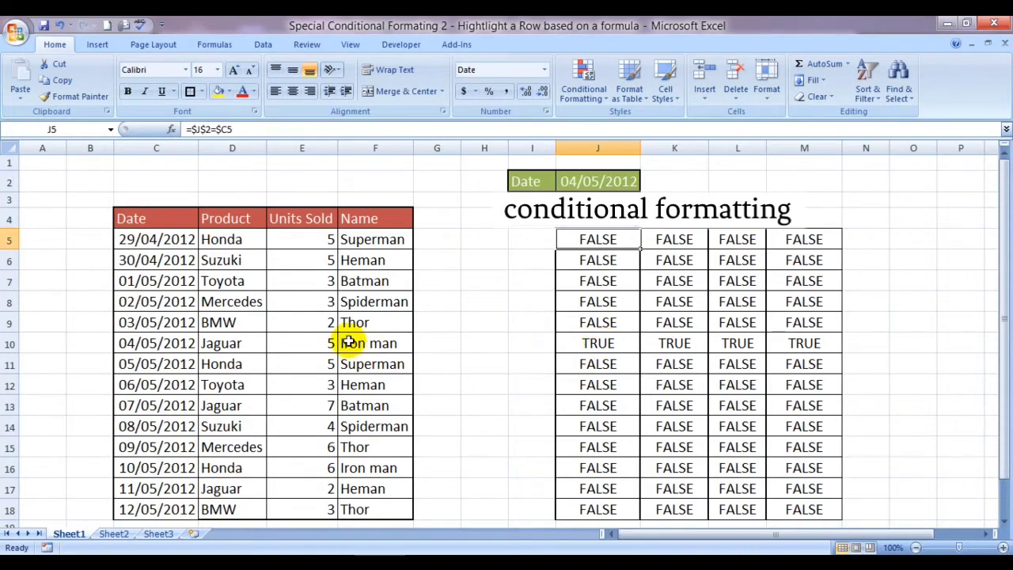
pyautogui.click(160, 242)
pyautogui.hotkey('shift', 'Right')
pyautogui.hotkey('shift', 'Right')
pyautogui.hotkey('shift', 'Right')
pyautogui.hotkey('shift', 'Down')
pyautogui.hotkey('shift', 'Down')
pyautogui.hotkey('shift', 'Down')
pyautogui.hotkey('shift', 'Down')
pyautogui.hotkey('shift', 'Down')
pyautogui.hotkey('shift', 'Down')
pyautogui.hotkey('shift', 'Down')
pyautogui.hotkey('shift', 'Down')
pyautogui.hotkey('shift', 'Down')
pyautogui.hotkey('shift', 'Down')
pyautogui.hotkey('shift', 'Down')
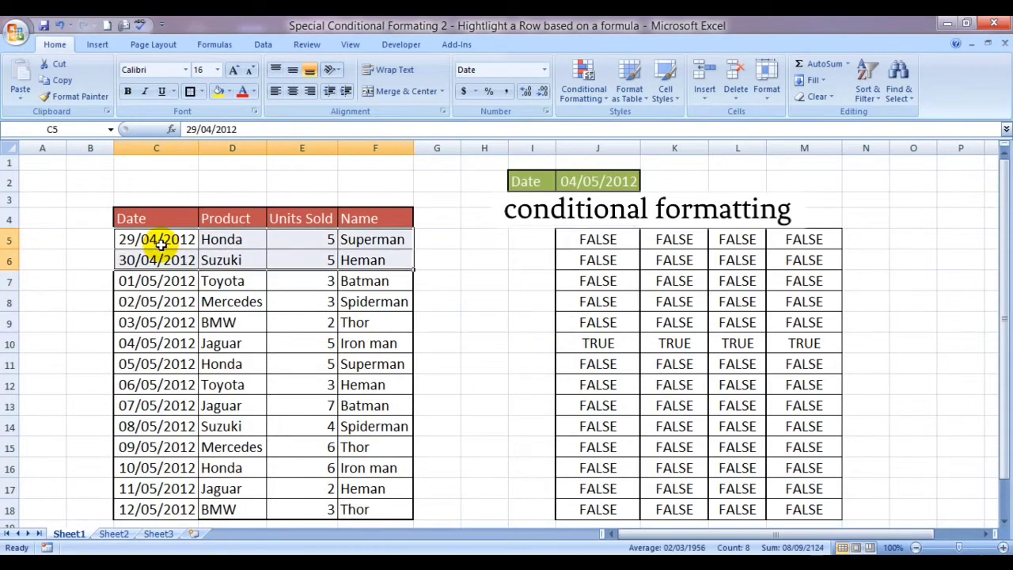
pyautogui.hotkey('shift', 'Down')
pyautogui.hotkey('shift', 'Down')
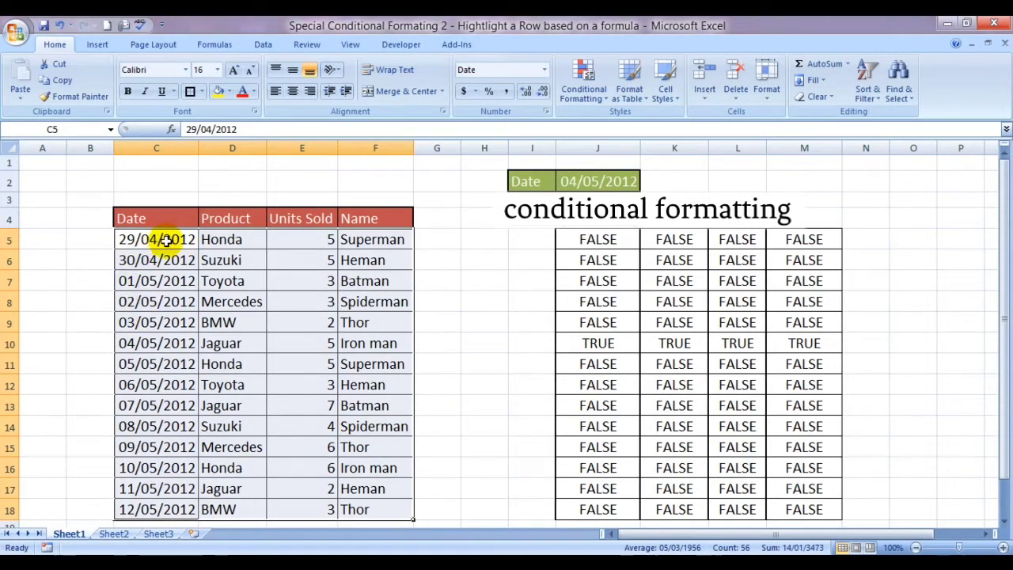
# Step: Copy the formula text =$J$2=$C5 from cell J5, leaving the cell unchanged
pyautogui.click(597, 241)
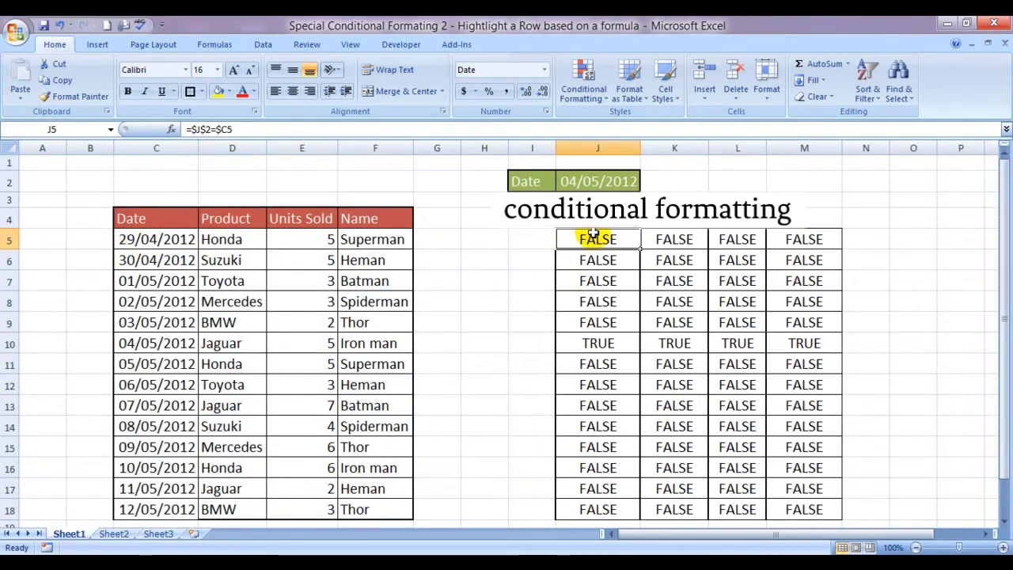
pyautogui.click(260, 131)
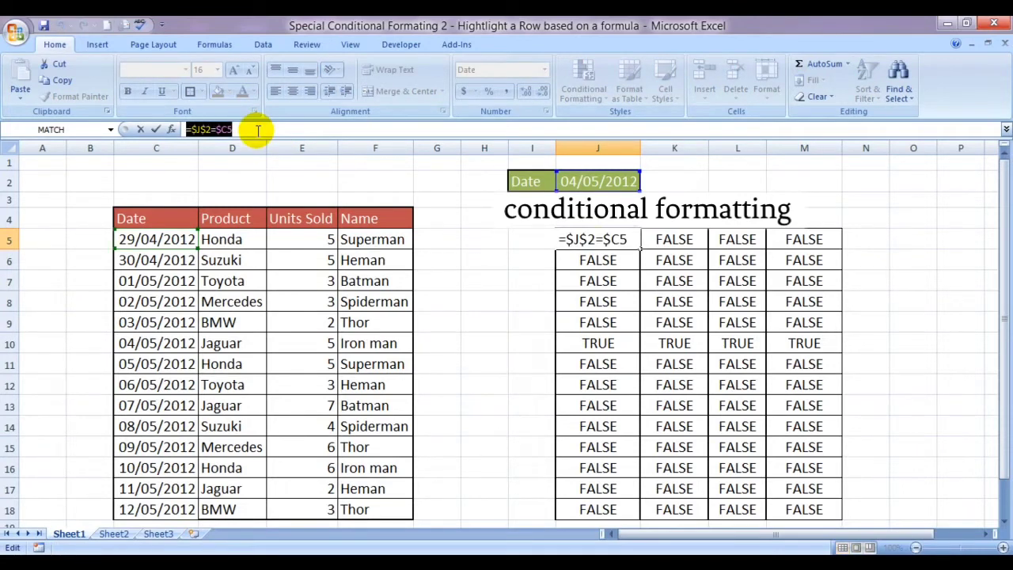
pyautogui.press('Escape')
# Step: Create a new formula-based conditional formatting rule for table cells C5:F18 with the formula =$J$2=$C5
pyautogui.press('Left')
pyautogui.press('Left')
pyautogui.press('Left')
pyautogui.press('Left')
pyautogui.press('Left')
pyautogui.press('Left')
pyautogui.press('Left')
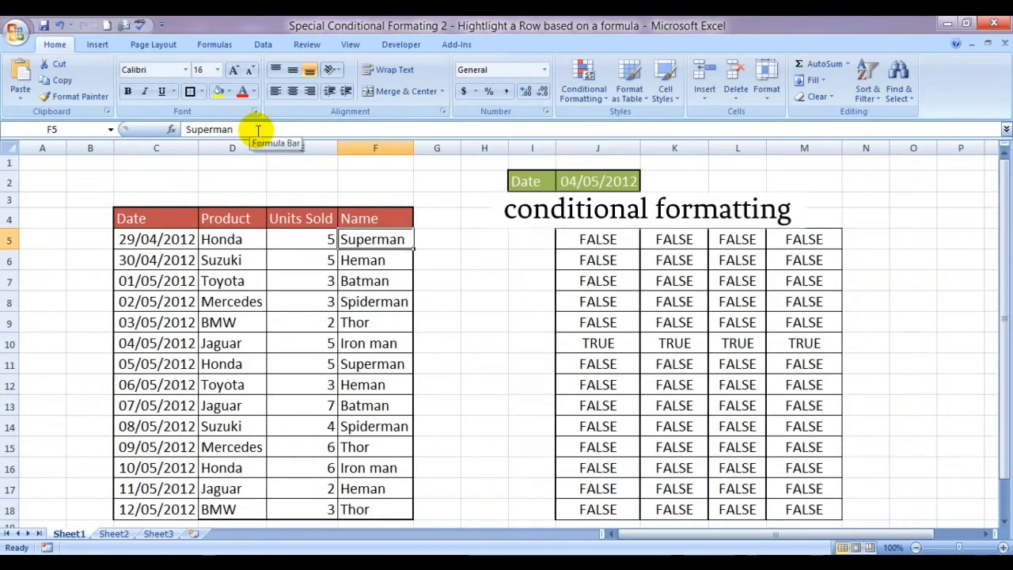
pyautogui.hotkey('shift', 'Right')
pyautogui.hotkey('shift', 'Right')
pyautogui.hotkey('shift', 'Right')
pyautogui.hotkey('ctrl', 'shift', 'Down')
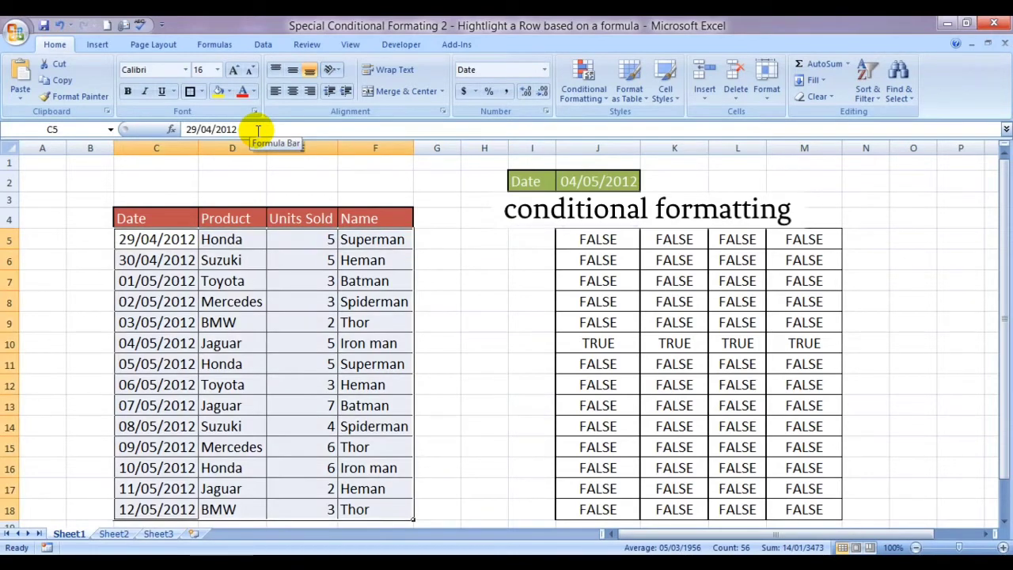
pyautogui.hotkey('alt', 'o')
pyautogui.press('d')
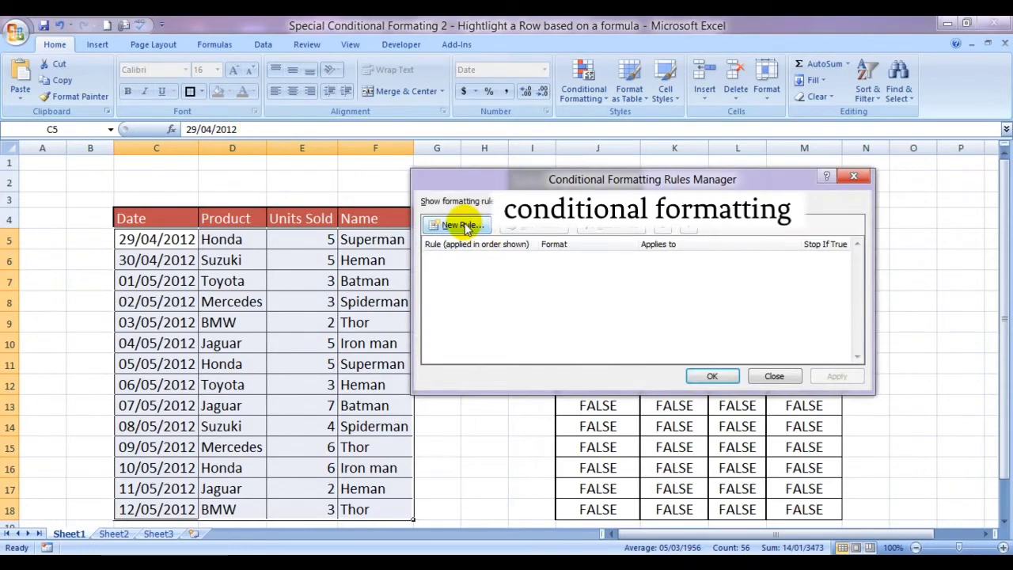
pyautogui.click(459, 225)
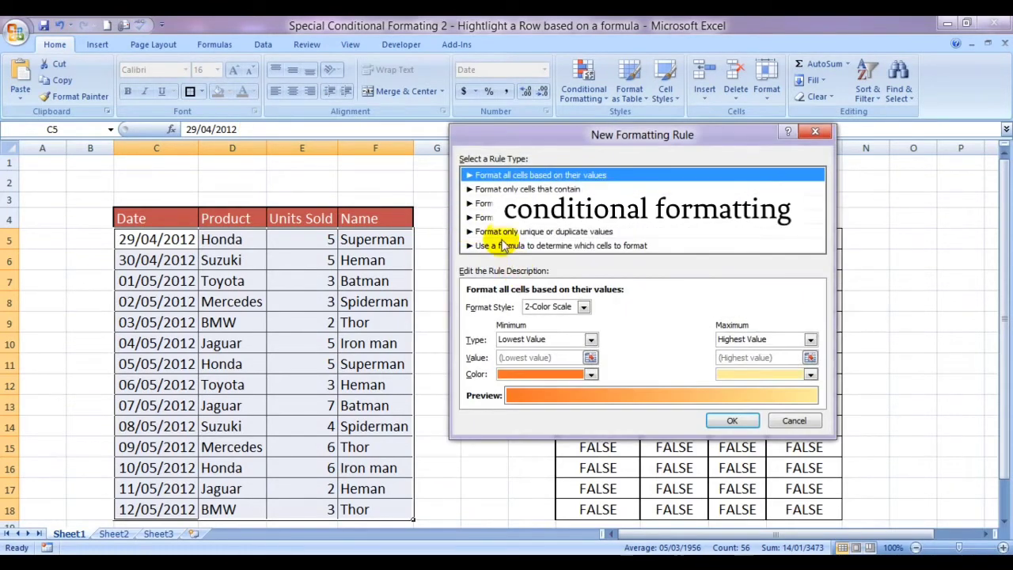
pyautogui.click(502, 246)
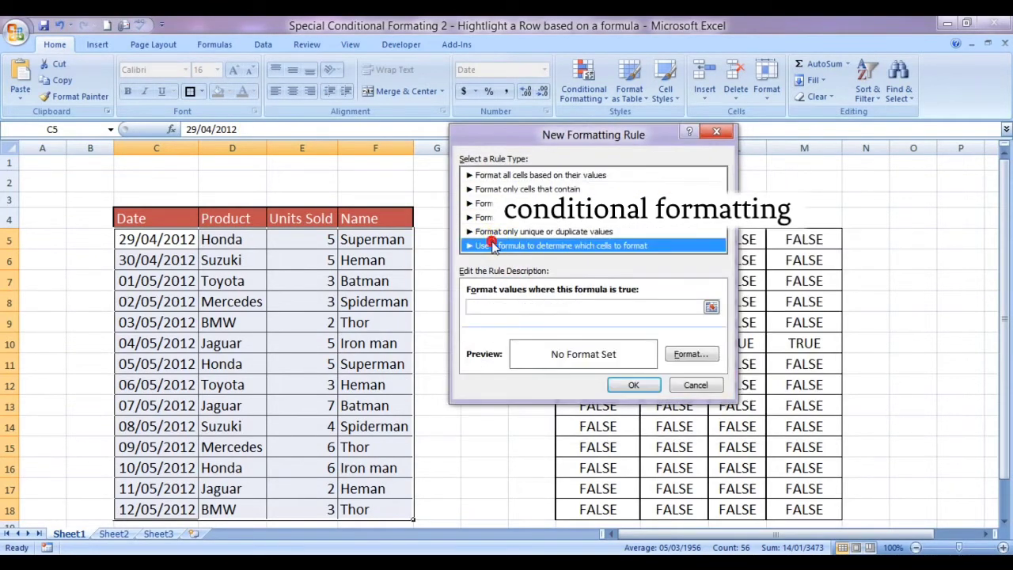
pyautogui.click(504, 307)
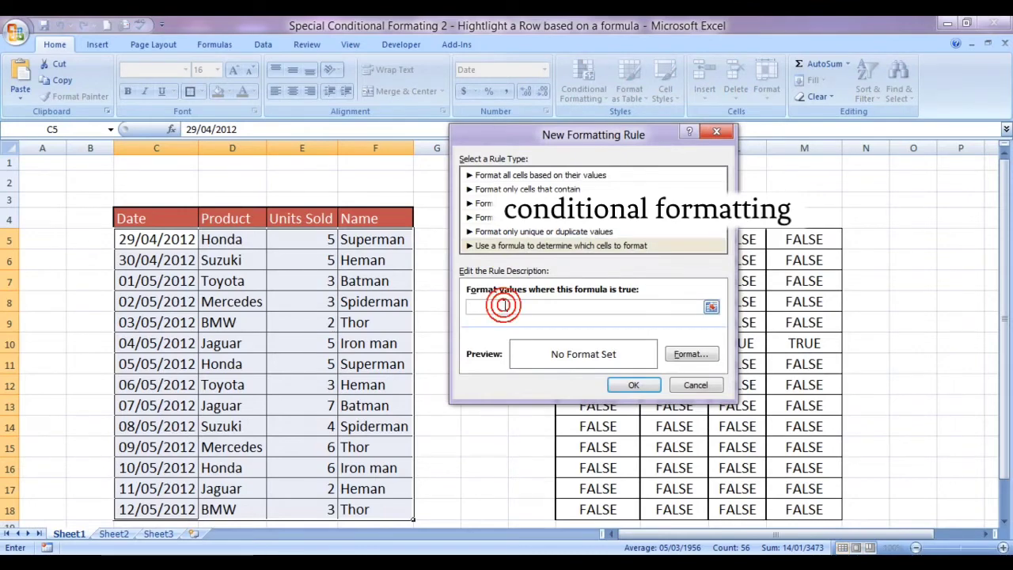
pyautogui.write('=$J$2=$F$5')
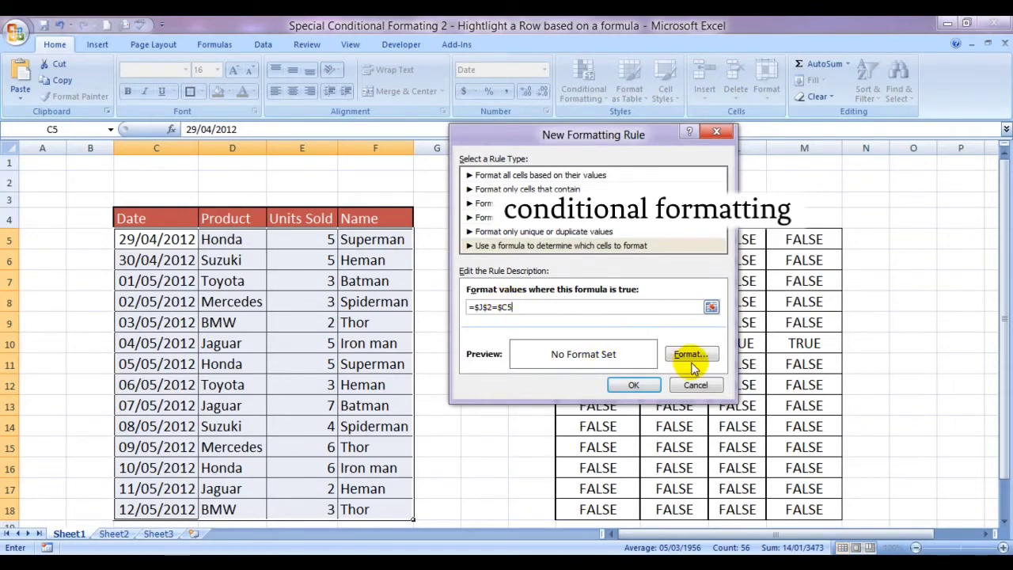
# Step: Give the new rule a light purple fill and apply it to the sales table
pyautogui.click(689, 355)
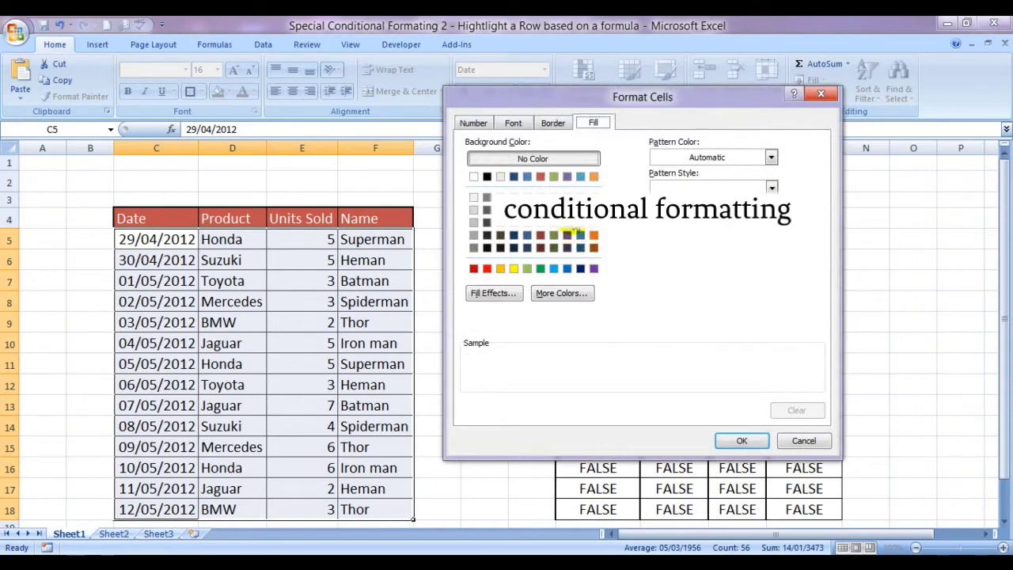
pyautogui.click(570, 233)
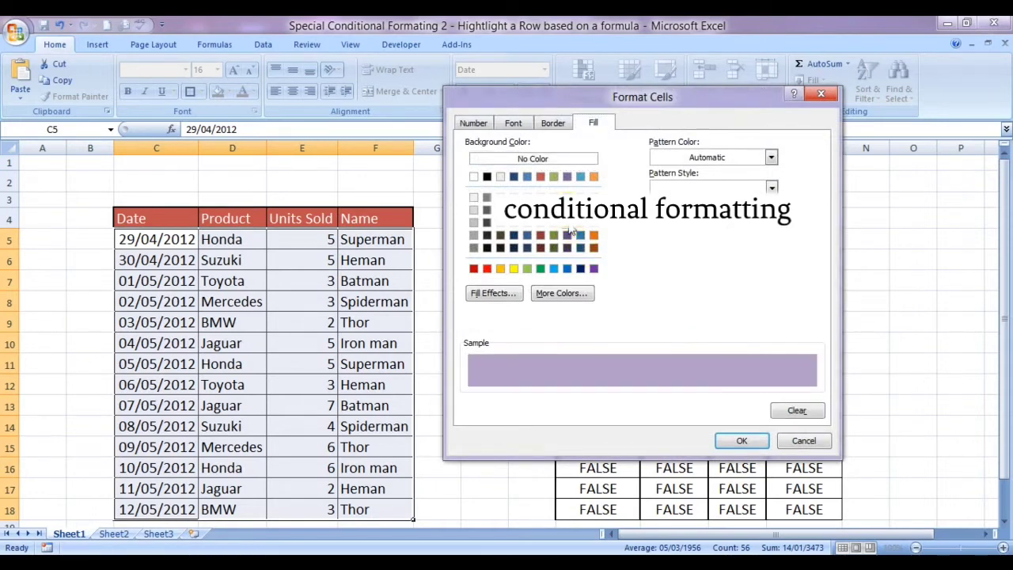
pyautogui.click(741, 442)
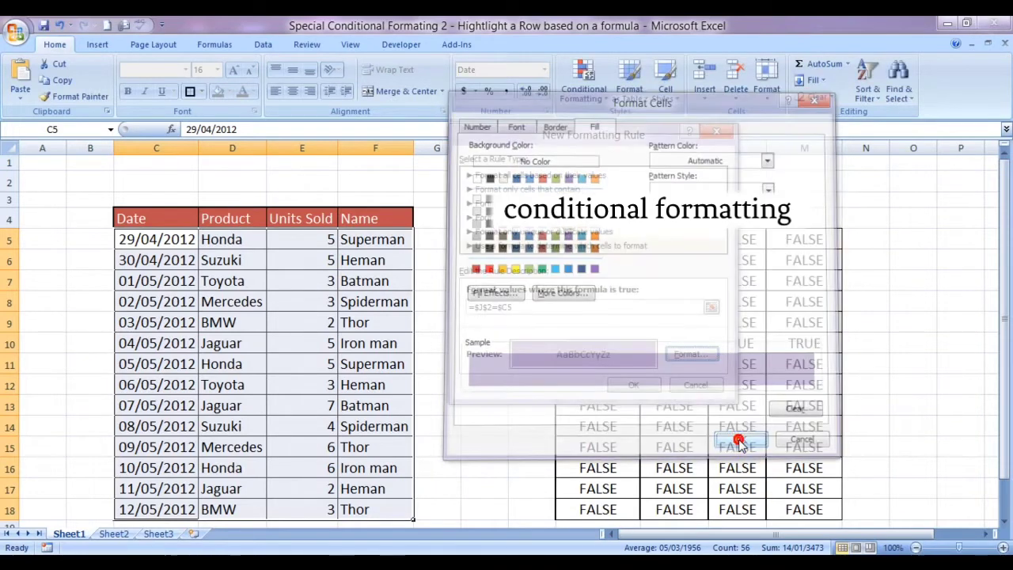
pyautogui.click(636, 384)
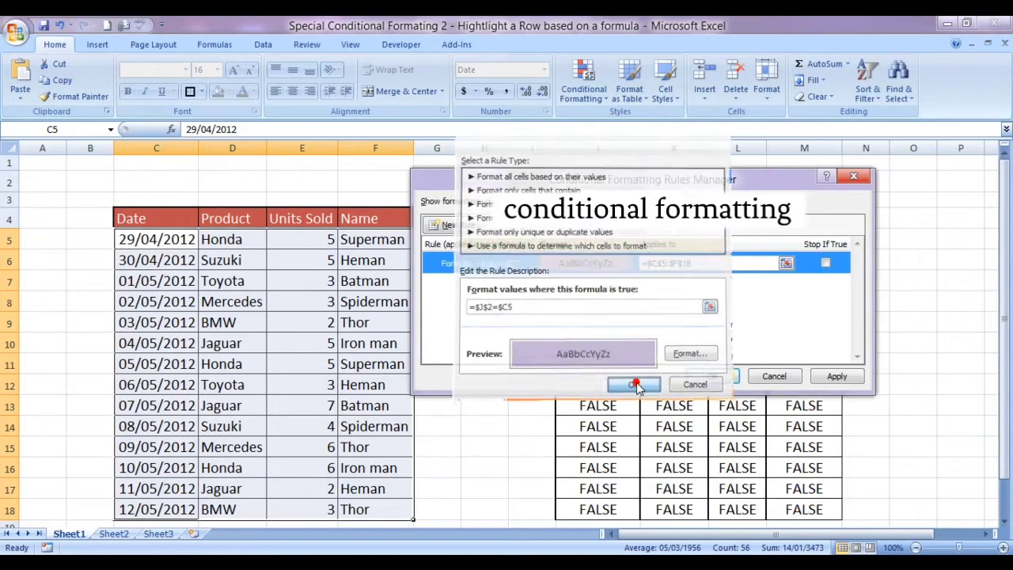
pyautogui.click(837, 376)
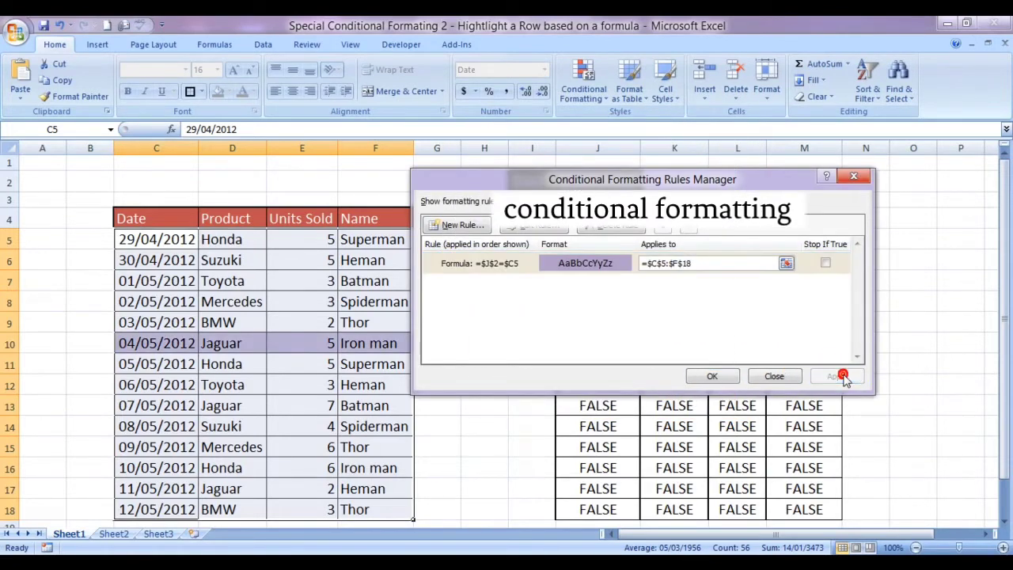
pyautogui.click(709, 374)
# Step: Examine the formatting of the 04/05/2012 record across C10:F10 in the sales table
pyautogui.click(495, 405)
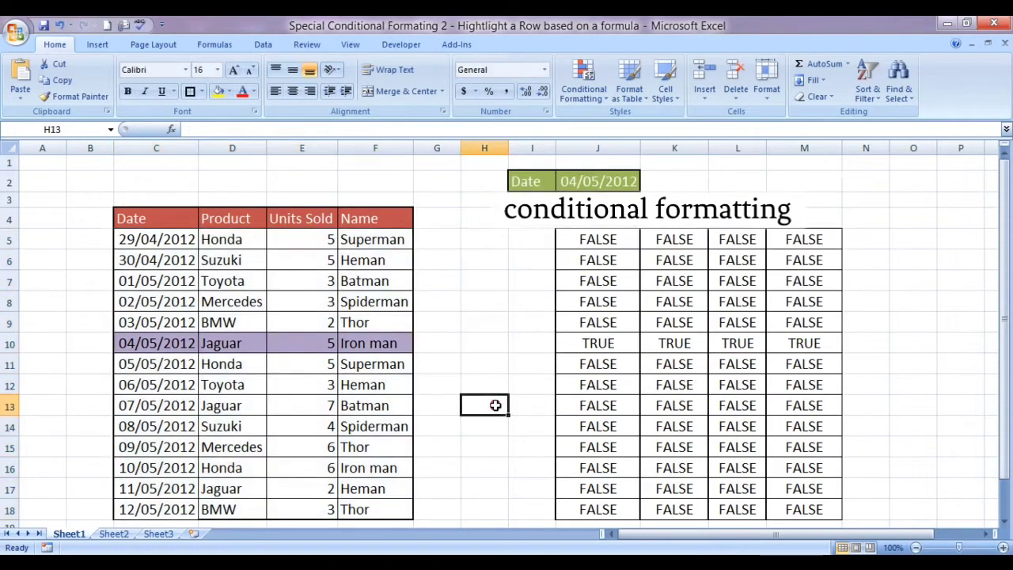
pyautogui.press('Left')
pyautogui.press('Left')
pyautogui.press('Left')
pyautogui.press('Left')
pyautogui.press('Left')
pyautogui.press('Up')
pyautogui.press('Up')
pyautogui.press('Up')
pyautogui.press('Right')
pyautogui.press('Right')
pyautogui.press('Right')
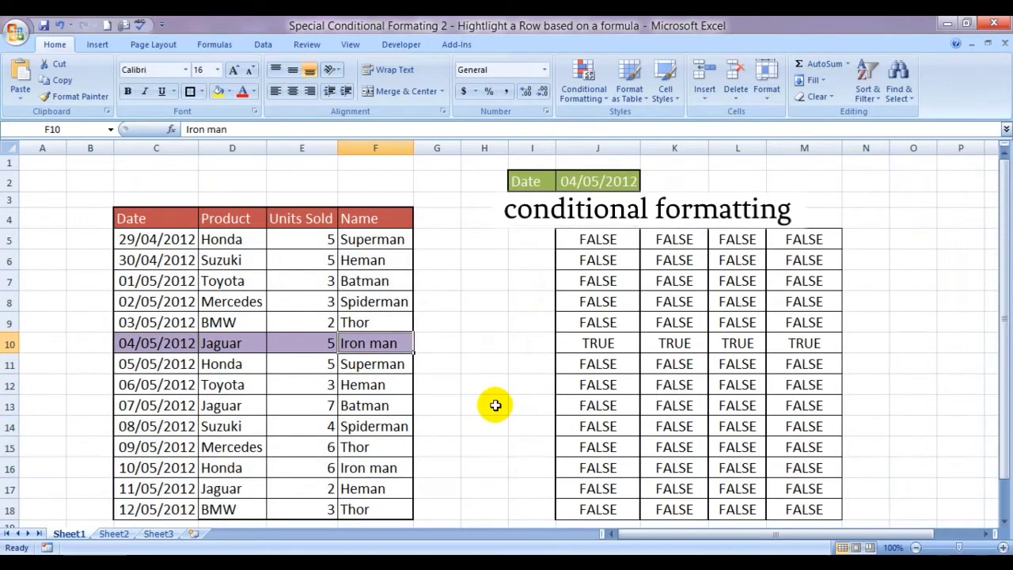
pyautogui.press('Left')
pyautogui.press('Left')
pyautogui.press('Left')
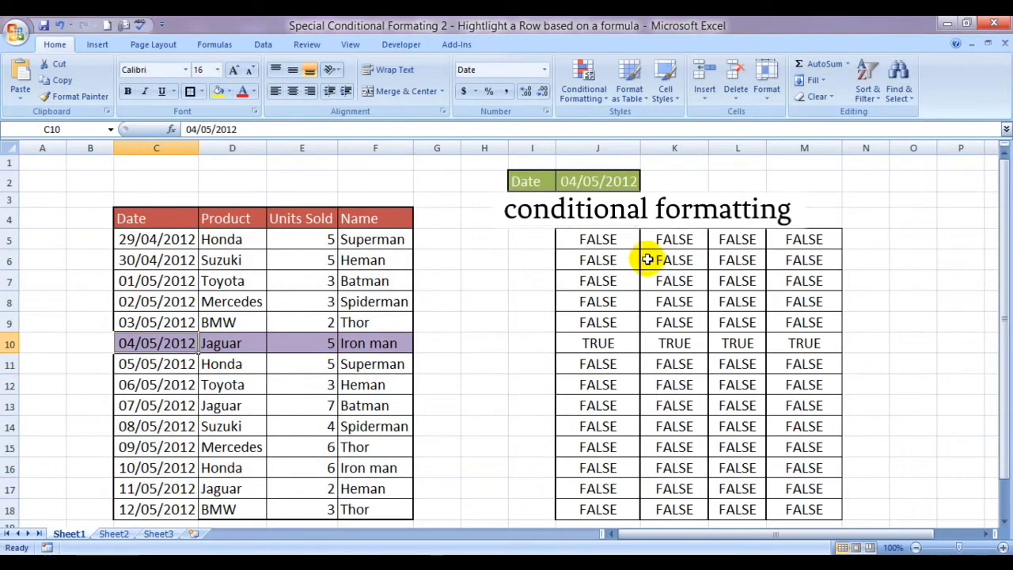
# Step: Set the date selector in cell J2 to 09/05/2012 to test the highlighting rule
pyautogui.click(619, 179)
pyautogui.click(647, 182)
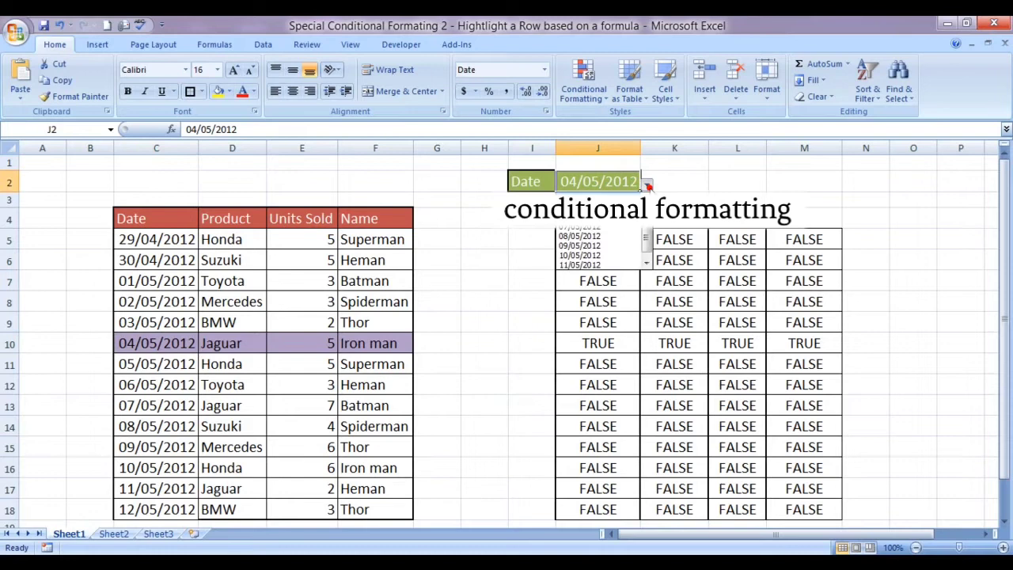
pyautogui.click(606, 247)
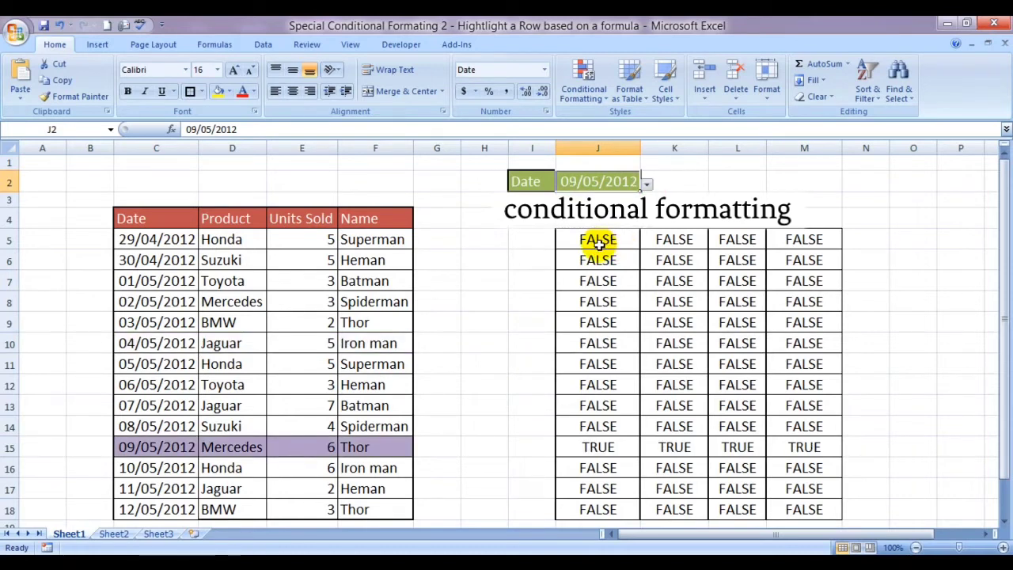
# Step: Delete the TRUE/FALSE test formulas in cells J5:M18
pyautogui.click(598, 244)
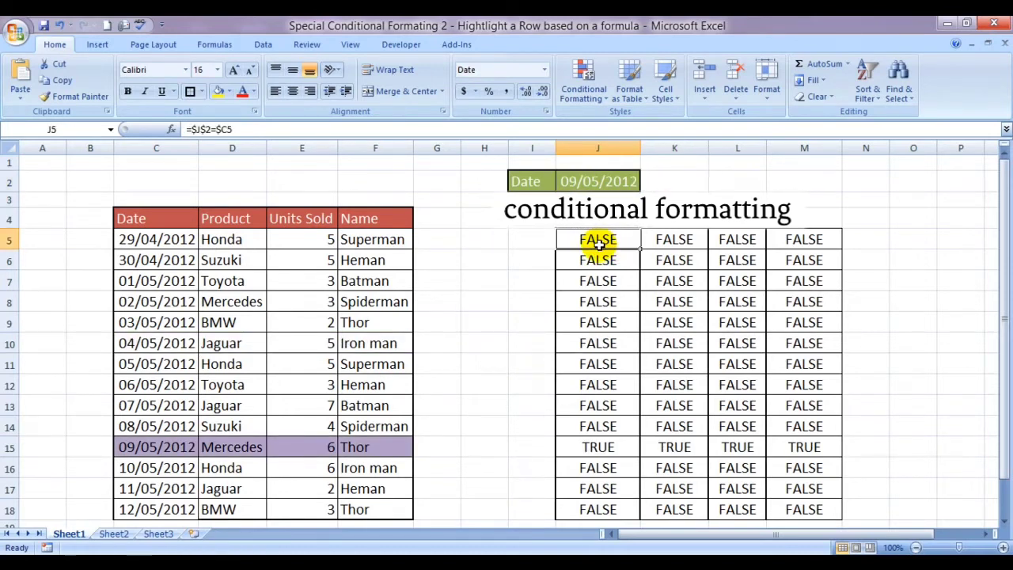
pyautogui.hotkey('shift', 'Right')
pyautogui.hotkey('shift', 'Right')
pyautogui.hotkey('shift', 'Right')
pyautogui.hotkey('ctrl', 'shift', 'Down')
pyautogui.press('Delete')
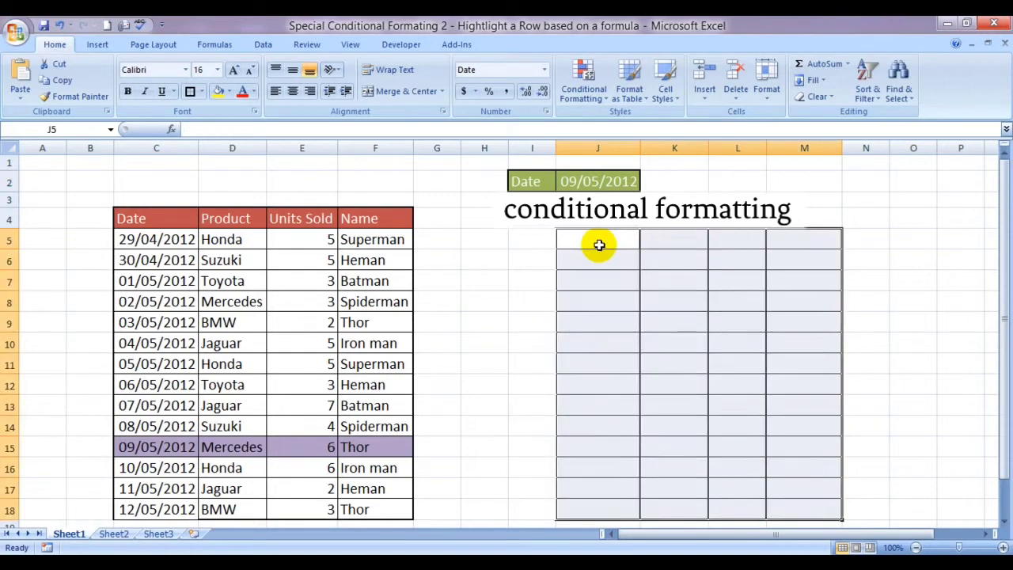
pyautogui.press('Right')
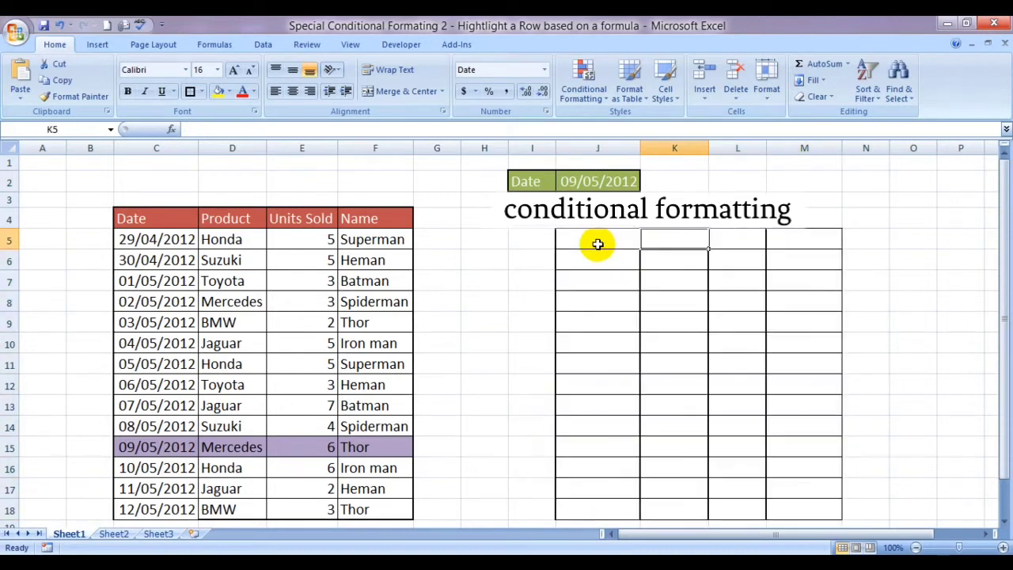
# Step: Test the row highlighting without the helper formulas by choosing 07/05/2012 and another date in cell J2
pyautogui.click(605, 200)
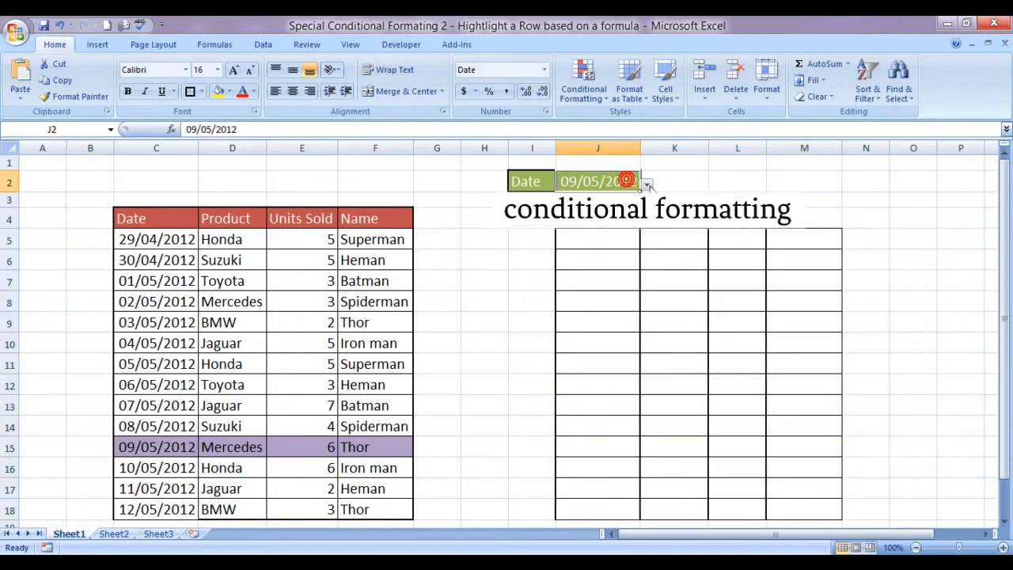
pyautogui.click(647, 184)
pyautogui.click(599, 230)
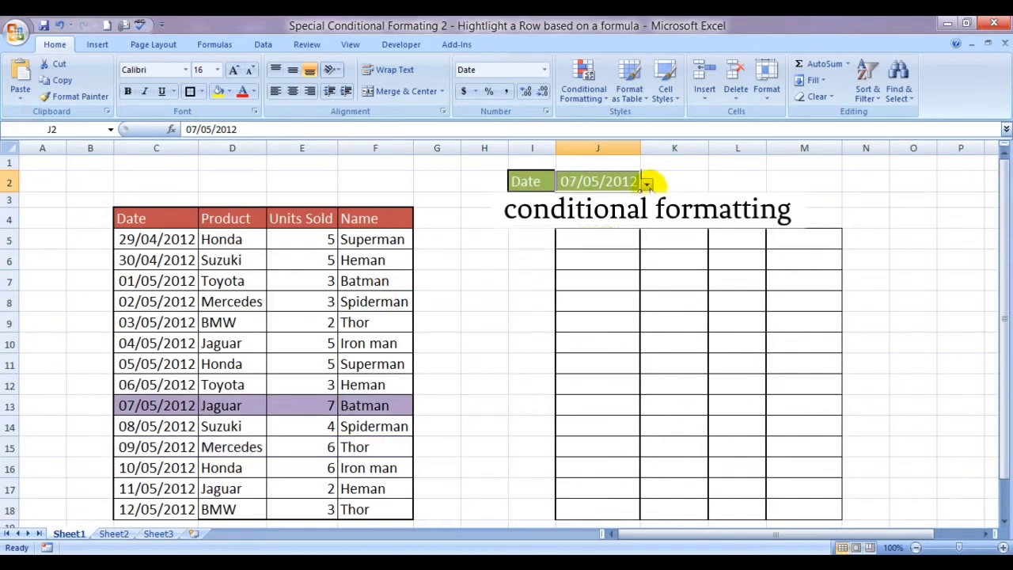
pyautogui.click(647, 184)
pyautogui.click(595, 240)
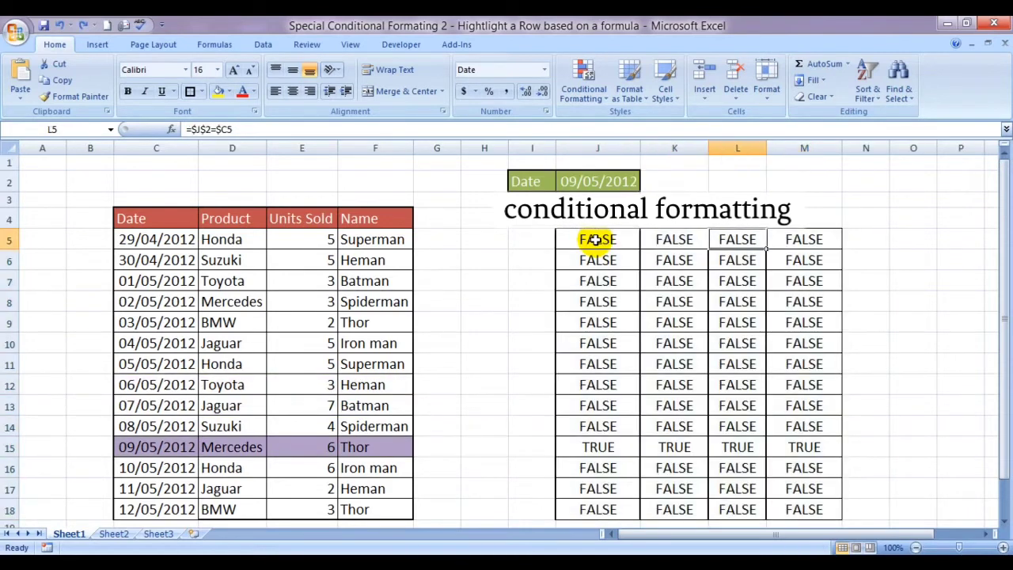
# Step: Clear the conditional formatting rules from the sales table cells C5:F18
pyautogui.press('Left')
pyautogui.press('Left')
pyautogui.press('Left')
pyautogui.press('Left')
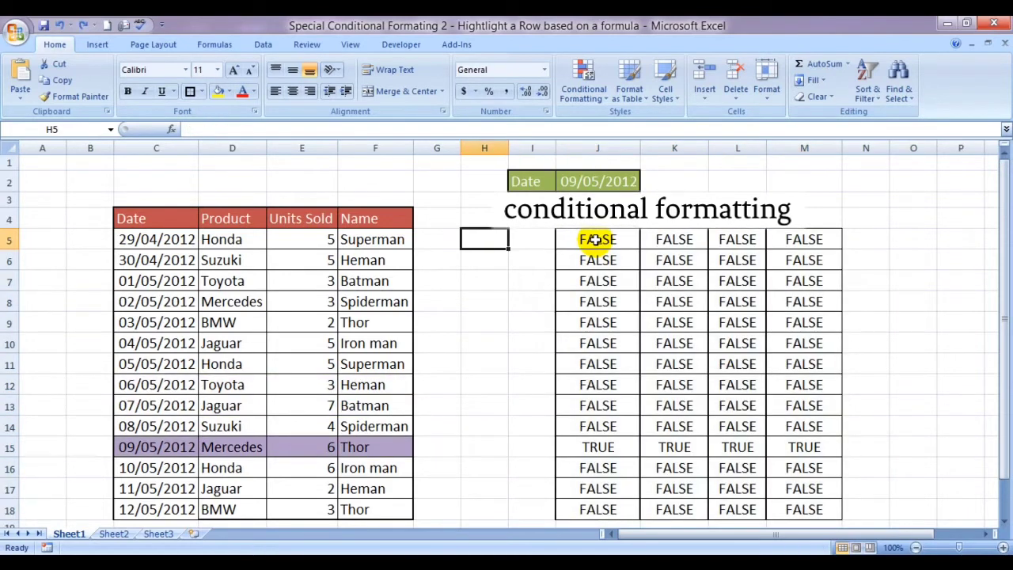
pyautogui.press('Right')
pyautogui.press('Left')
pyautogui.press('Left')
pyautogui.press('Left')
pyautogui.press('Left')
pyautogui.press('Left')
pyautogui.press('Left')
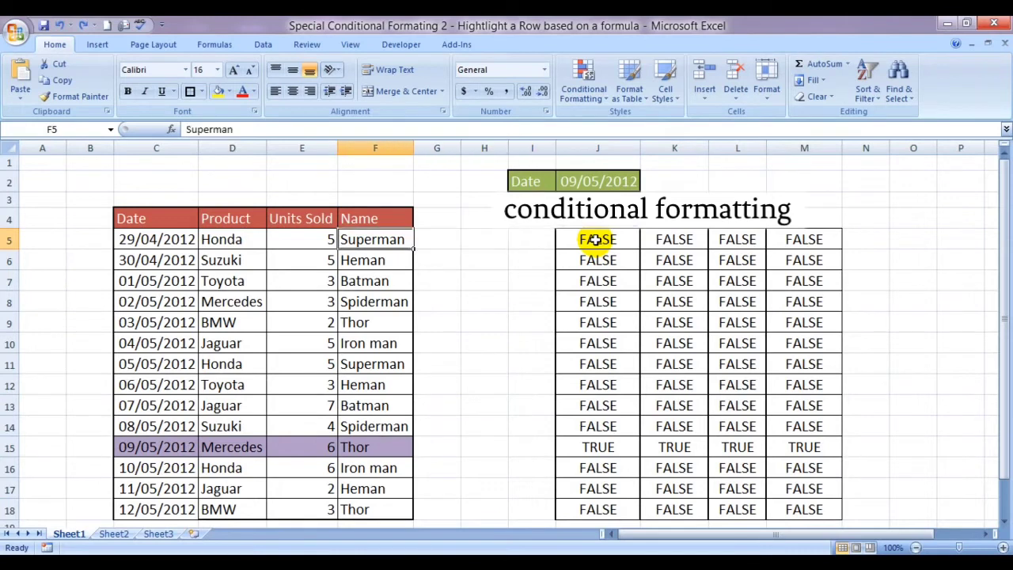
pyautogui.hotkey('shift', 'Right')
pyautogui.hotkey('shift', 'Right')
pyautogui.hotkey('shift', 'Right')
pyautogui.hotkey('ctrl', 'shift', 'Down')
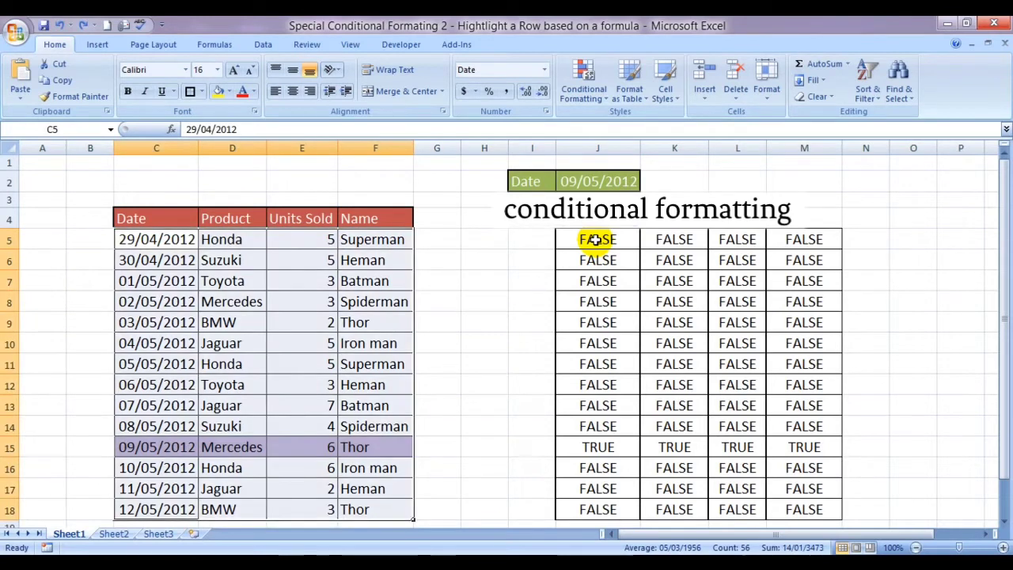
pyautogui.click(583, 87)
pyautogui.moveTo(593, 296)
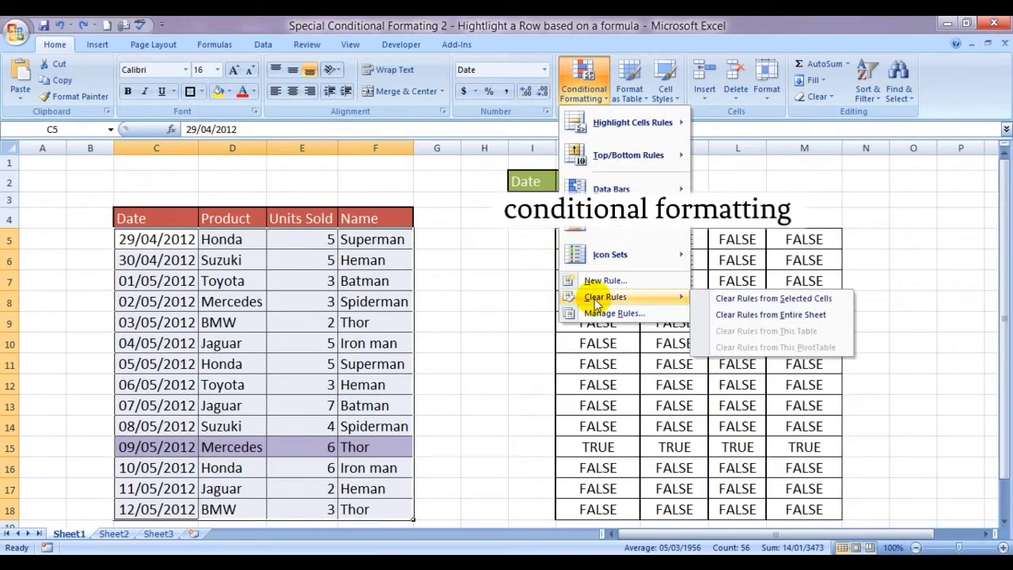
pyautogui.click(738, 304)
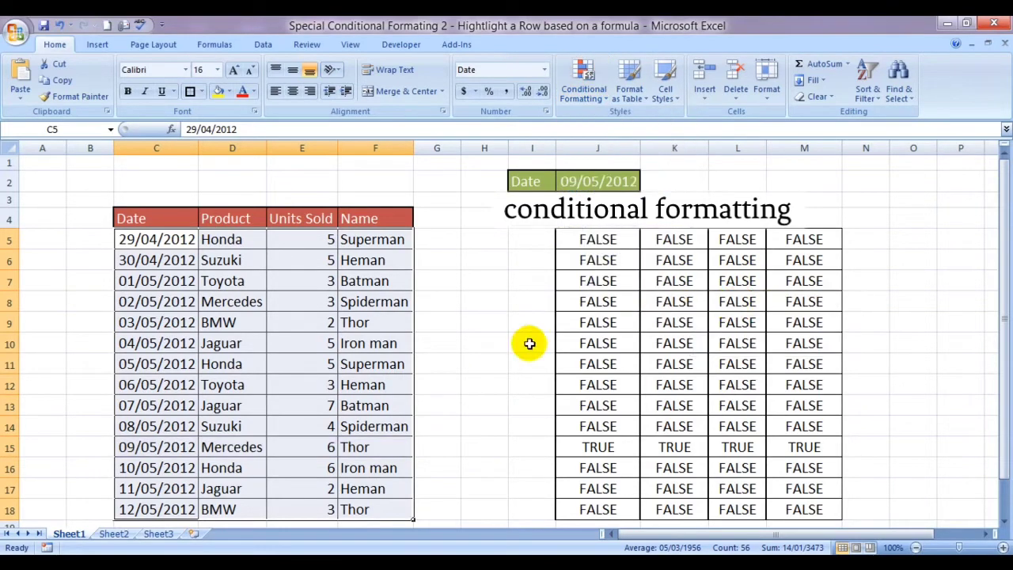
# Step: Start a new conditional formatting rule for table cells C5:F18 that uses a formula to determine which cells to format
pyautogui.click(528, 343)
pyautogui.press('Left')
pyautogui.press('Left')
pyautogui.press('Left')
pyautogui.press('Left')
pyautogui.press('Left')
pyautogui.press('Left')
pyautogui.press('Left')
pyautogui.press('Up')
pyautogui.press('Up')
pyautogui.press('Up')
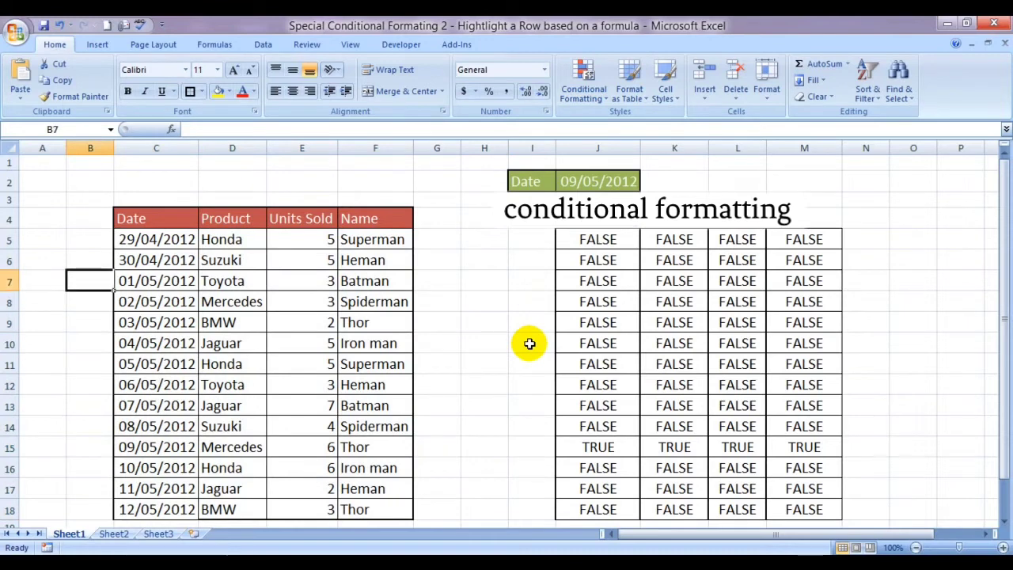
pyautogui.press('Right')
pyautogui.press('Up')
pyautogui.press('Up')
pyautogui.hotkey('shift', 'Right')
pyautogui.hotkey('shift', 'Right')
pyautogui.hotkey('shift', 'Right')
pyautogui.hotkey('ctrl', 'shift', 'Down')
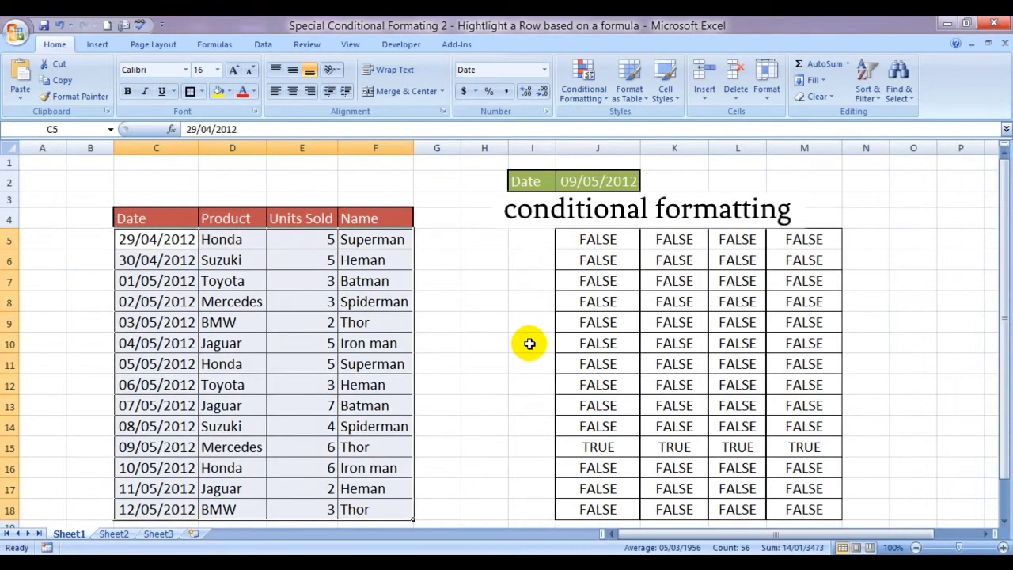
pyautogui.click(583, 79)
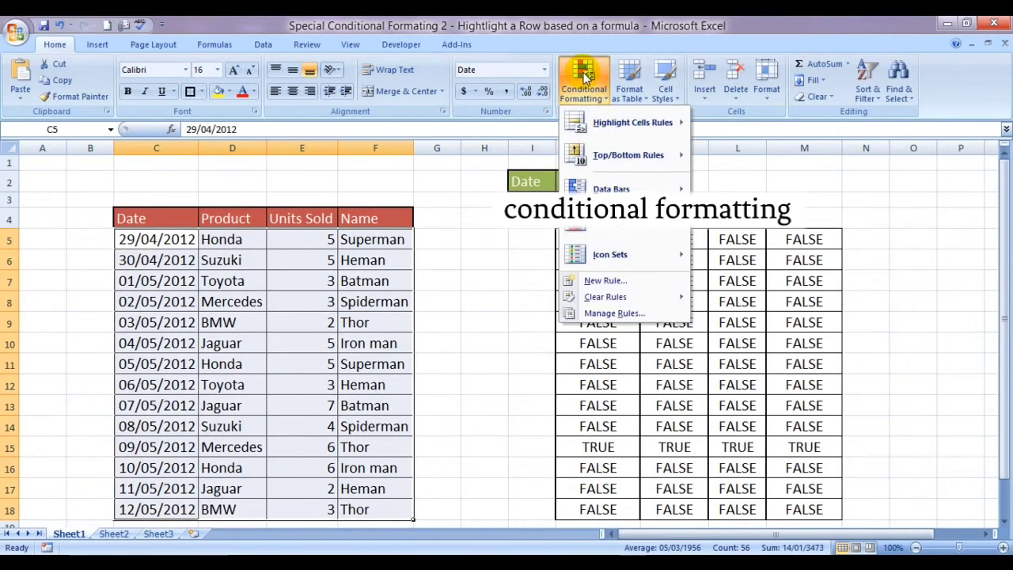
pyautogui.click(594, 281)
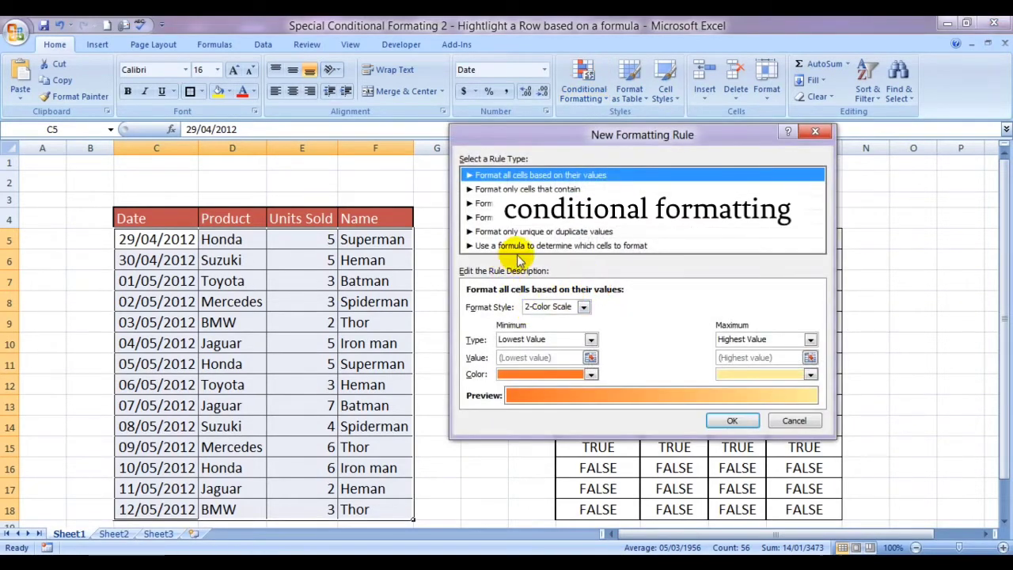
pyautogui.click(522, 245)
pyautogui.moveTo(603, 133); pyautogui.dragTo(651, 220)
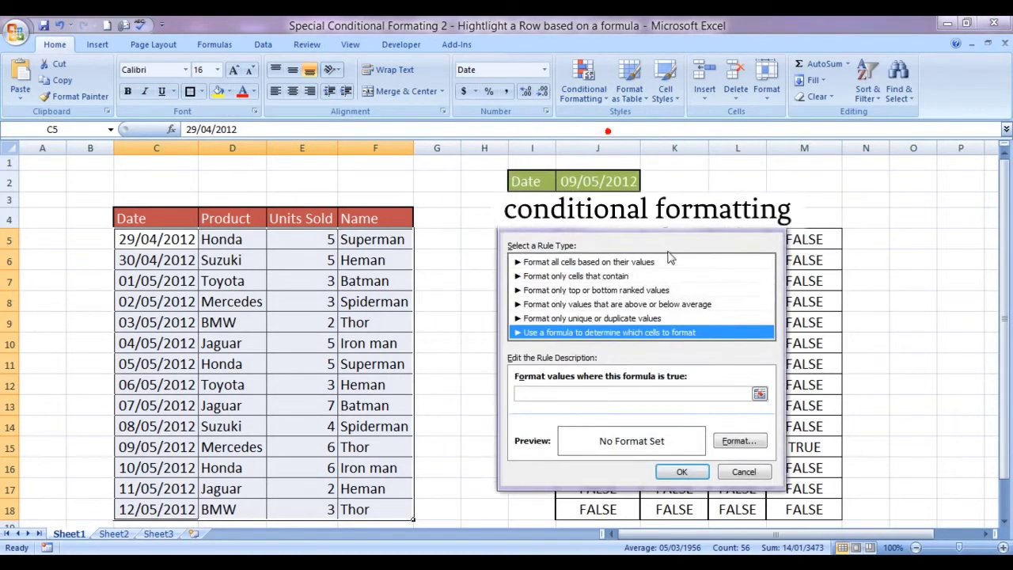
pyautogui.moveTo(669, 258); pyautogui.dragTo(679, 273)
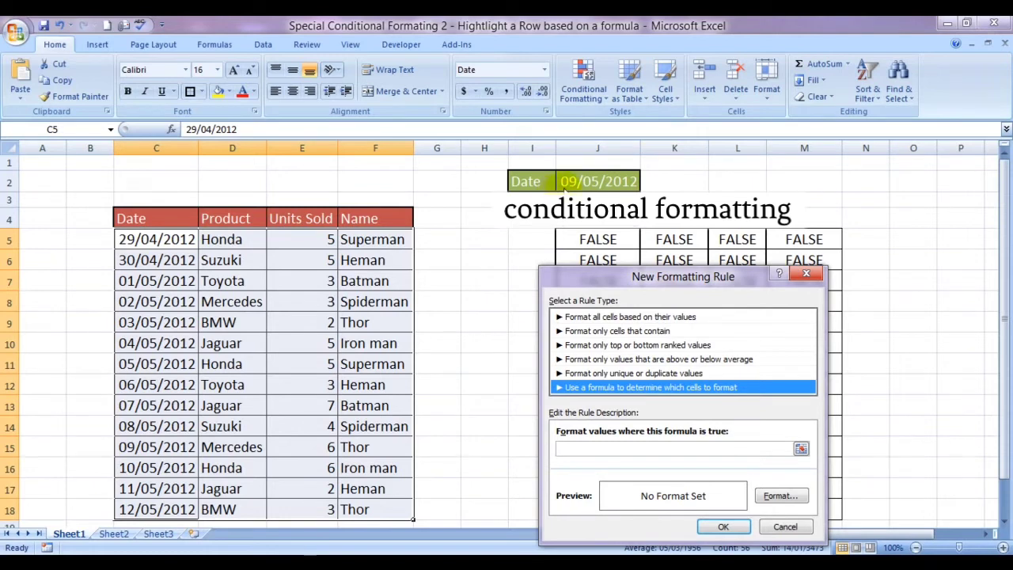
# Step: Enter =$J$2=$C5 as the new rule's formula, comparing the selected date with the table's date column
pyautogui.click(587, 449)
pyautogui.write('=')
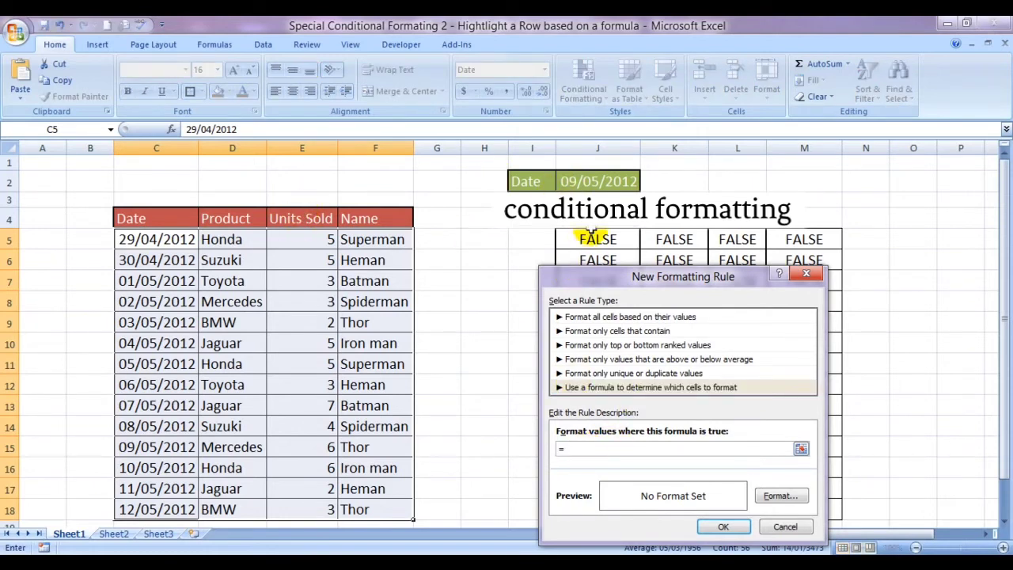
pyautogui.click(590, 183)
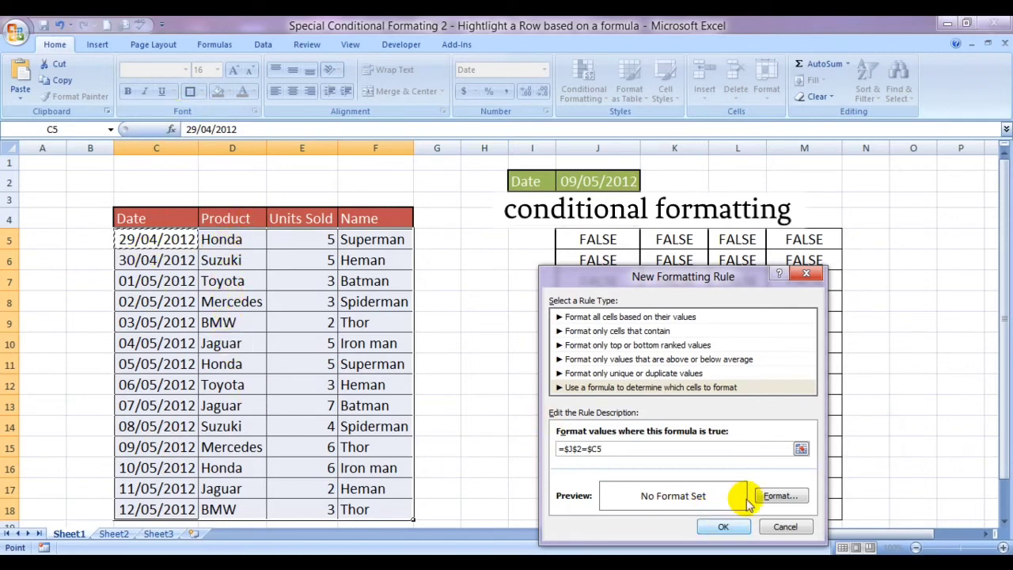
# Step: Give the rule a light purple fill and apply it to the sales table
pyautogui.click(775, 494)
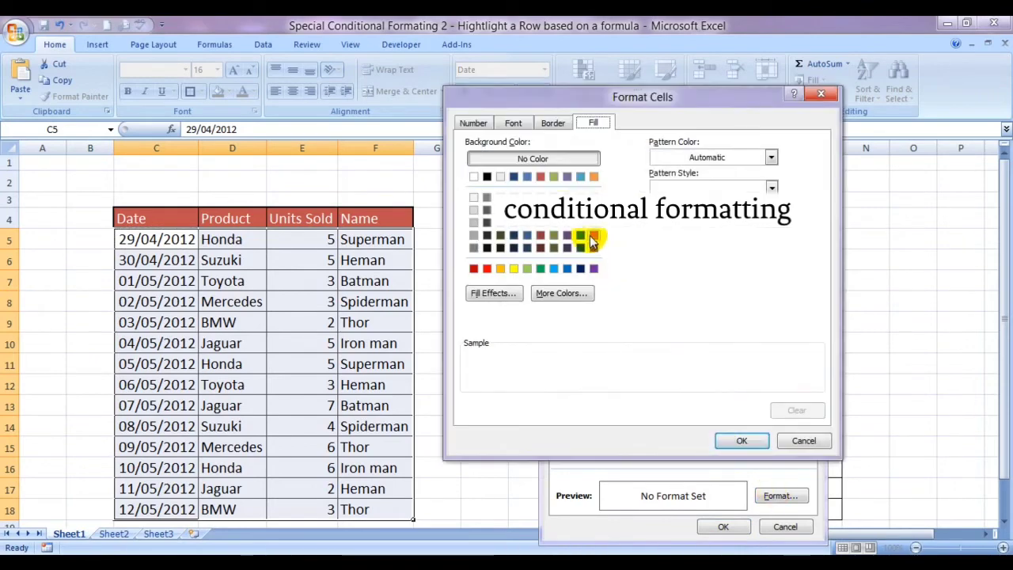
pyautogui.click(567, 228)
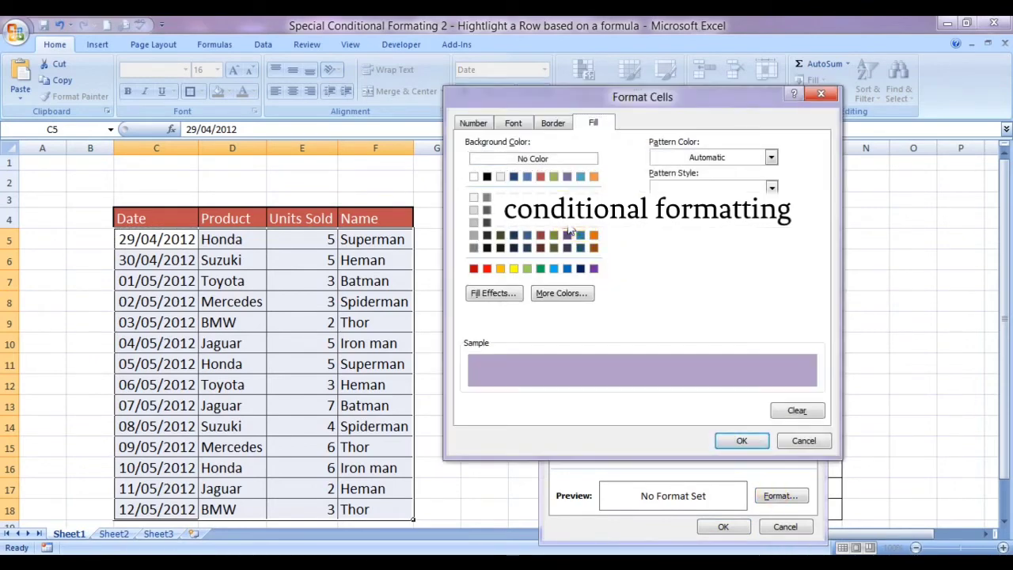
pyautogui.click(741, 440)
pyautogui.click(722, 526)
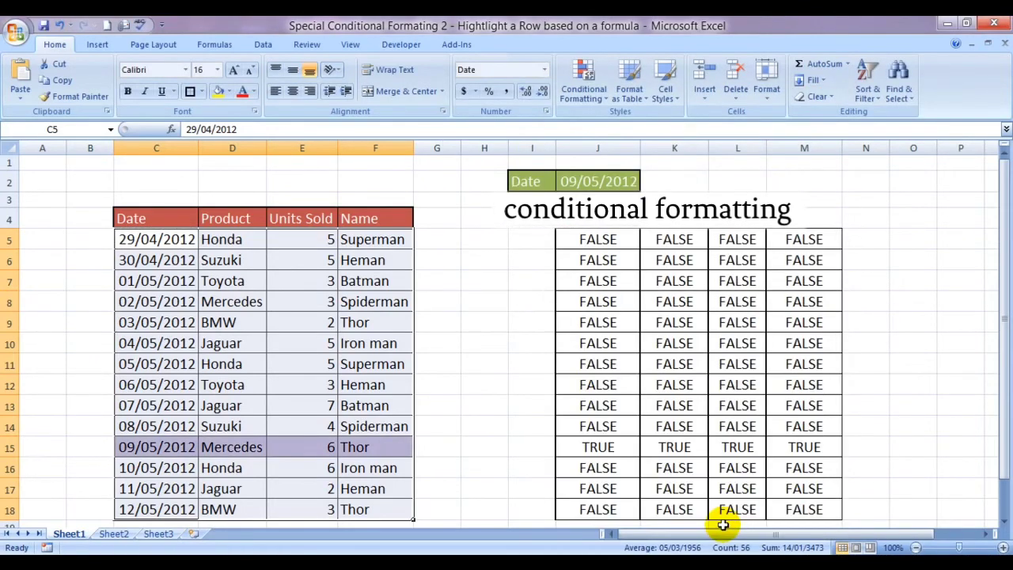
pyautogui.click(479, 388)
pyautogui.press('Left')
pyautogui.press('Left')
pyautogui.press('Left')
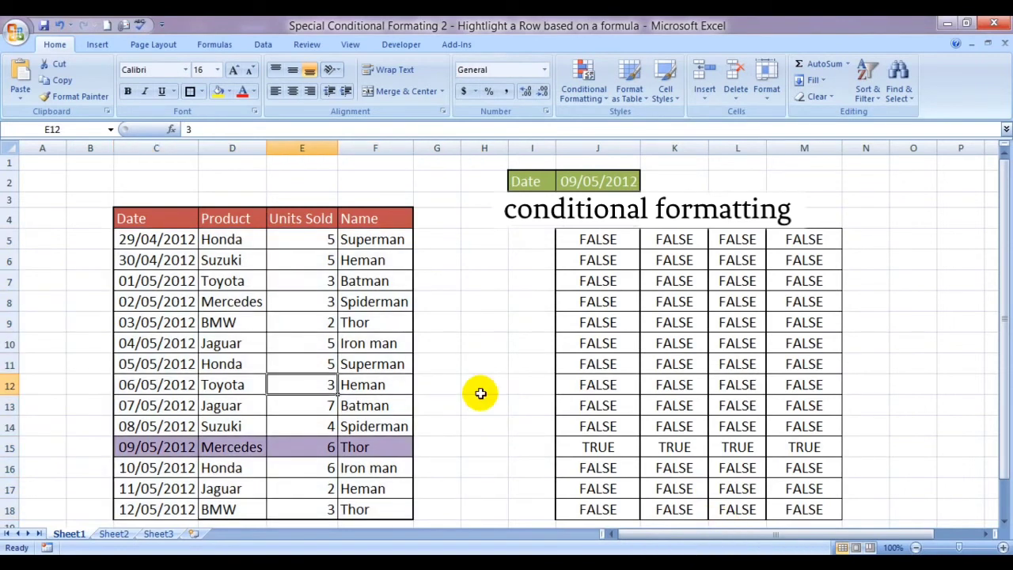
# Step: Set the date in cell J2 to 06/05/2012 to test the rebuilt rule
pyautogui.click(606, 176)
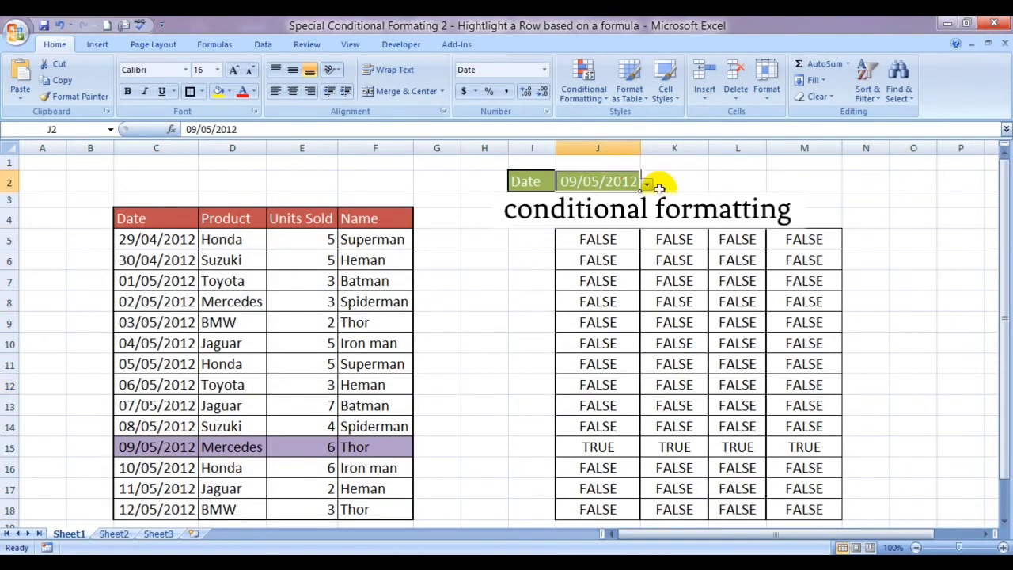
pyautogui.click(647, 184)
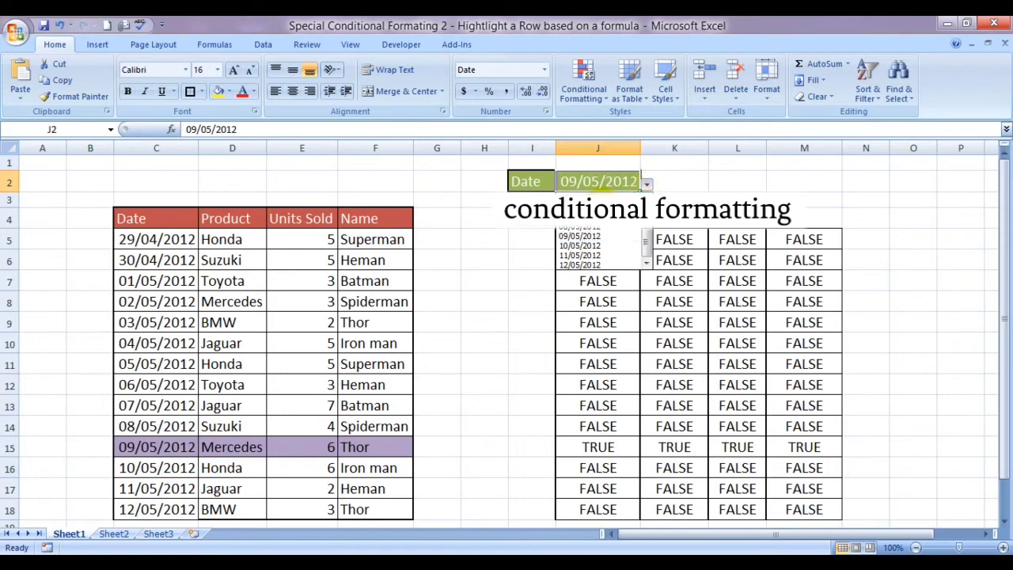
pyautogui.press('Up')
pyautogui.press('Up')
pyautogui.press('Up')
pyautogui.press('Return')
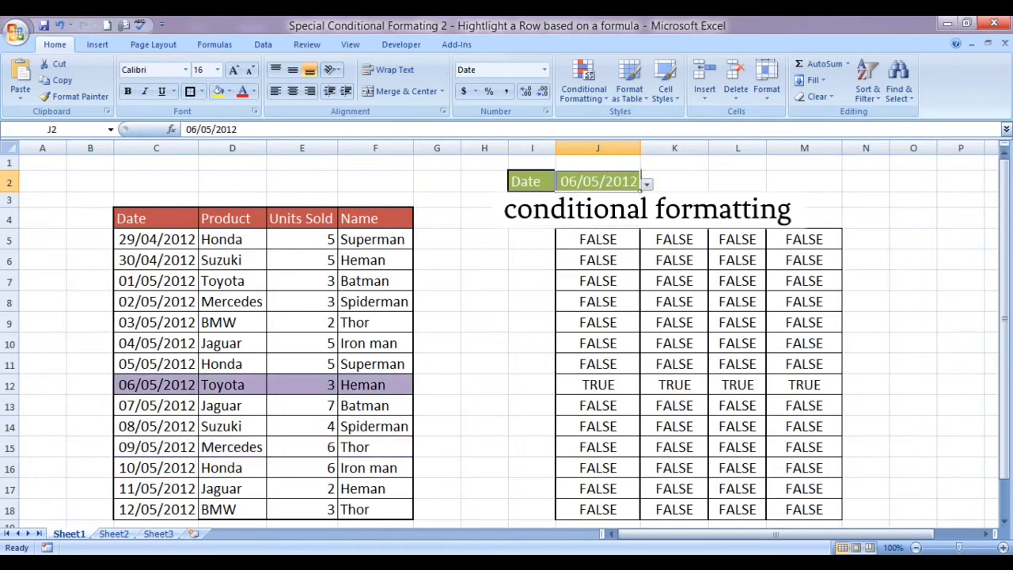
pyautogui.click(458, 380)
# Step: Set the date in cell J2 to 05/05/2012 and check the matching record in the sales table
pyautogui.click(609, 175)
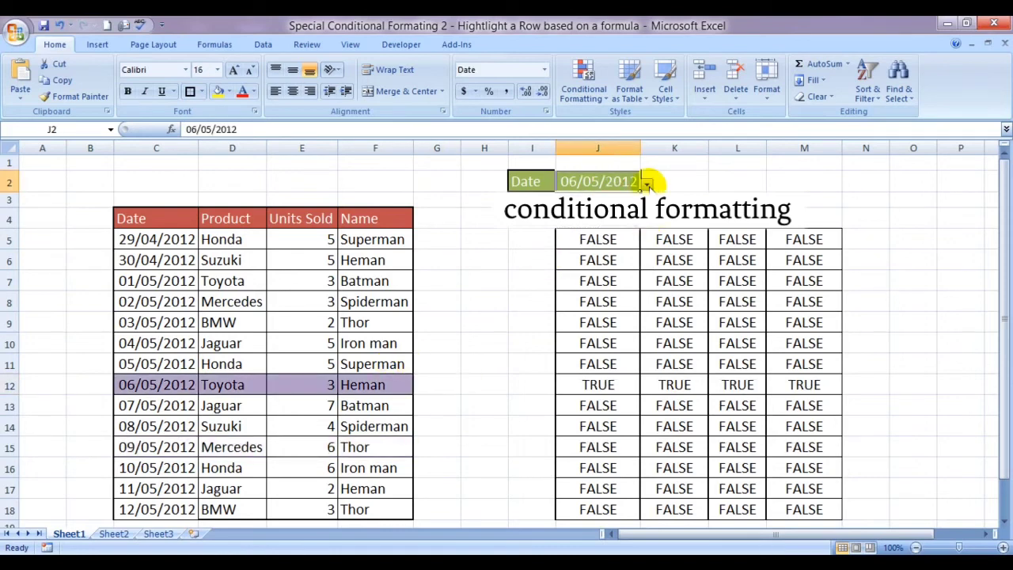
pyautogui.click(648, 184)
pyautogui.press('Up')
pyautogui.press('Return')
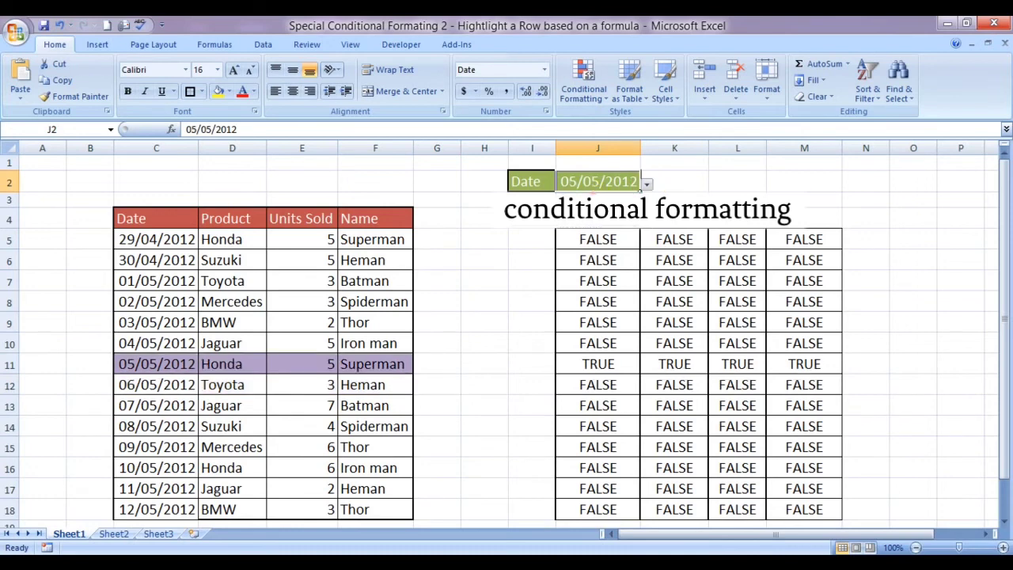
pyautogui.click(455, 340)
pyautogui.press('Tab')
pyautogui.press('Return')
pyautogui.press('Return')
pyautogui.press('Up')
pyautogui.press('Left')
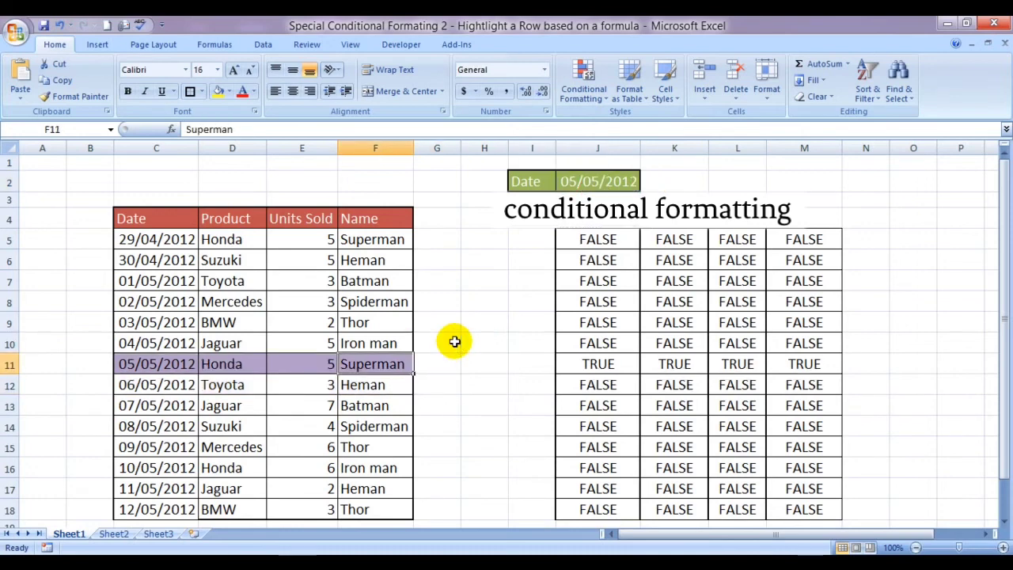